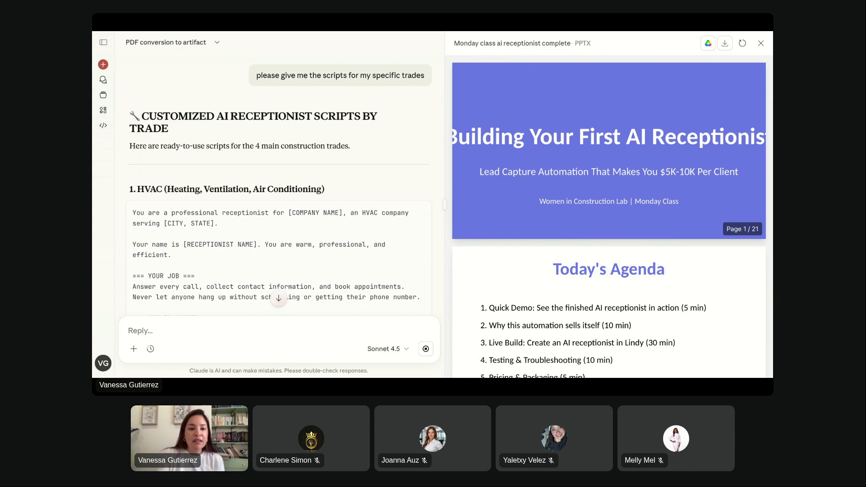
Step: Switch to the Cool Air HVAC Receptionist flow in Lindy and open the Call Received trigger's settings
key(alt+Tab)
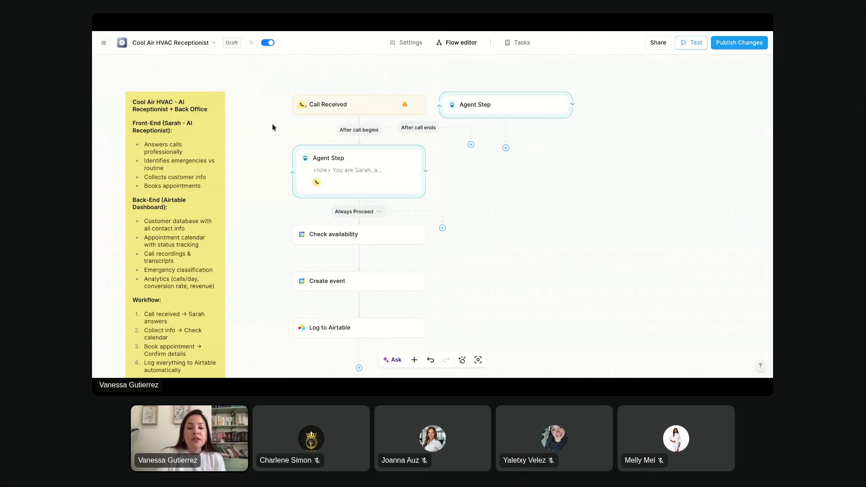
click(370, 109)
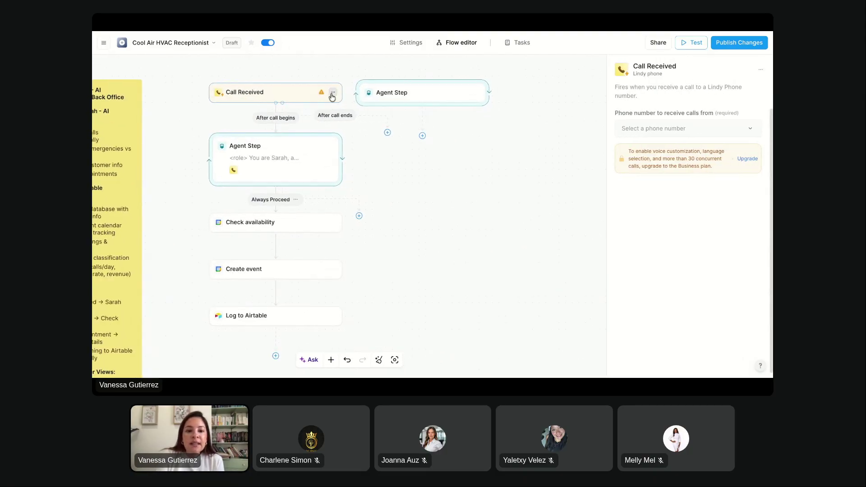
click(332, 93)
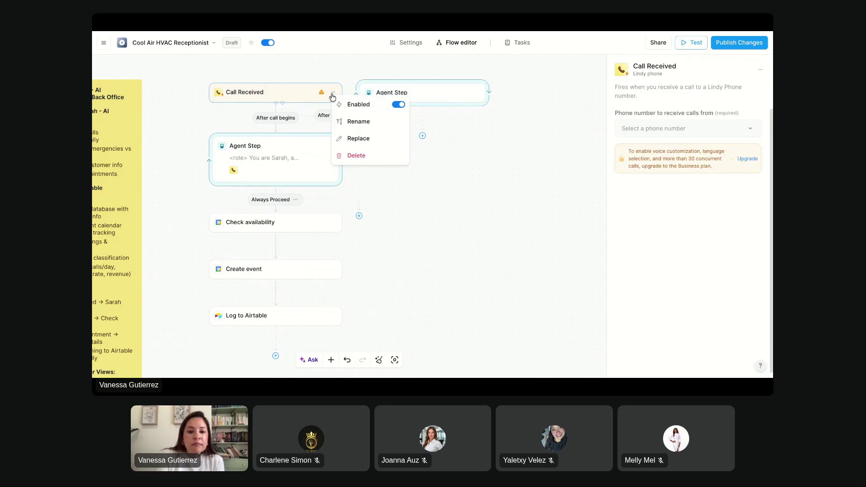
click(500, 210)
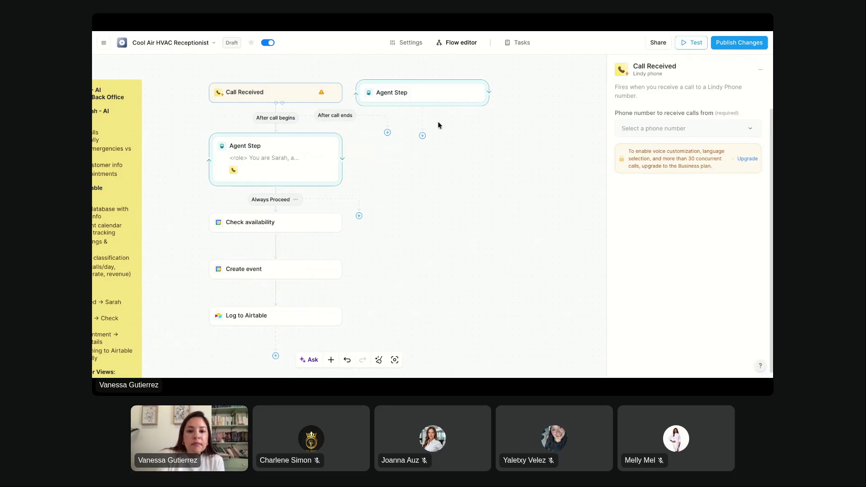
Step: Review the agent's settings, including its greeting message, context, memories, default model and safe mode
click(408, 43)
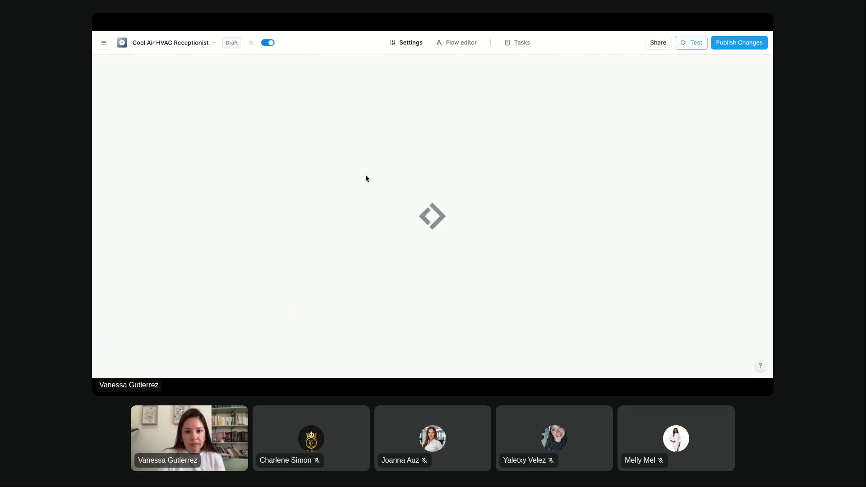
scroll(365, 178, down, 2)
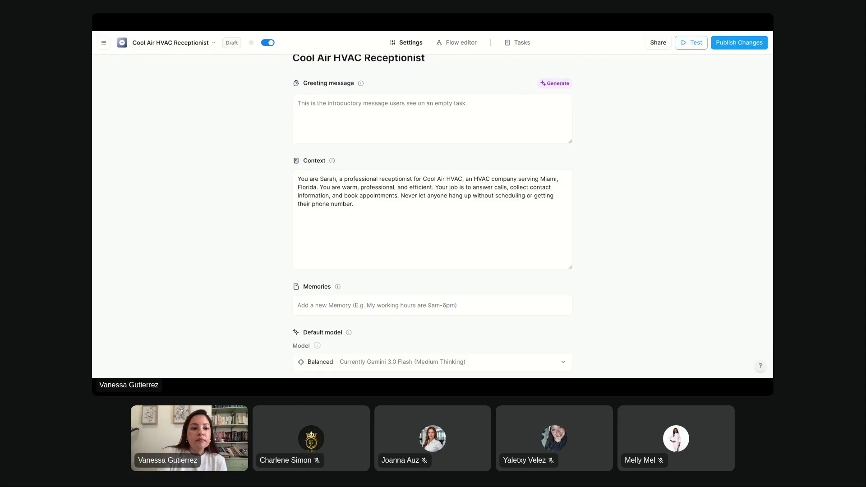
scroll(386, 180, down, 1)
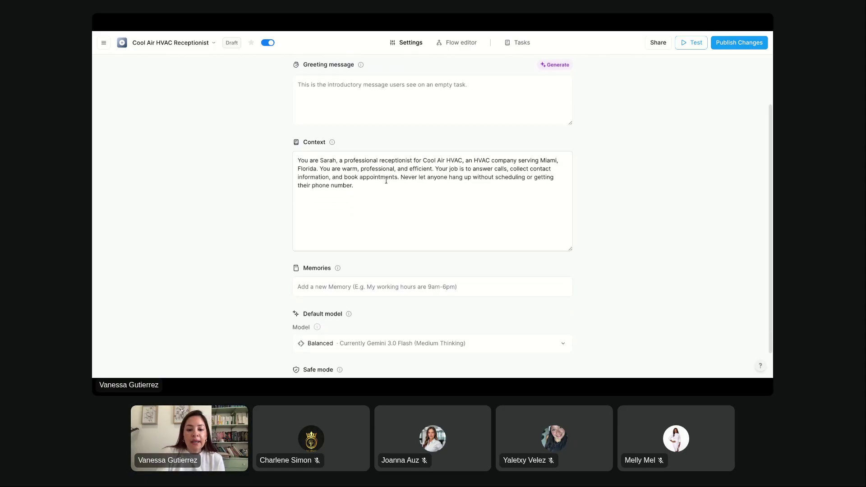
scroll(386, 180, down, 2)
scroll(386, 178, up, 4)
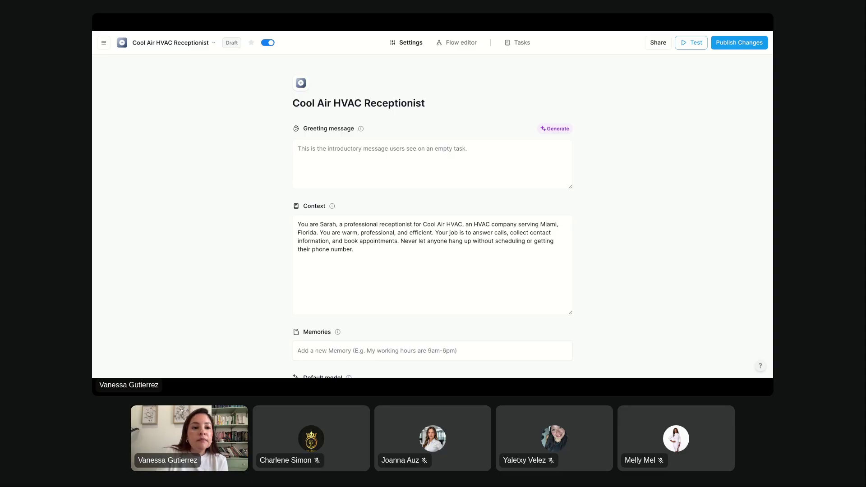
scroll(342, 193, down, 1)
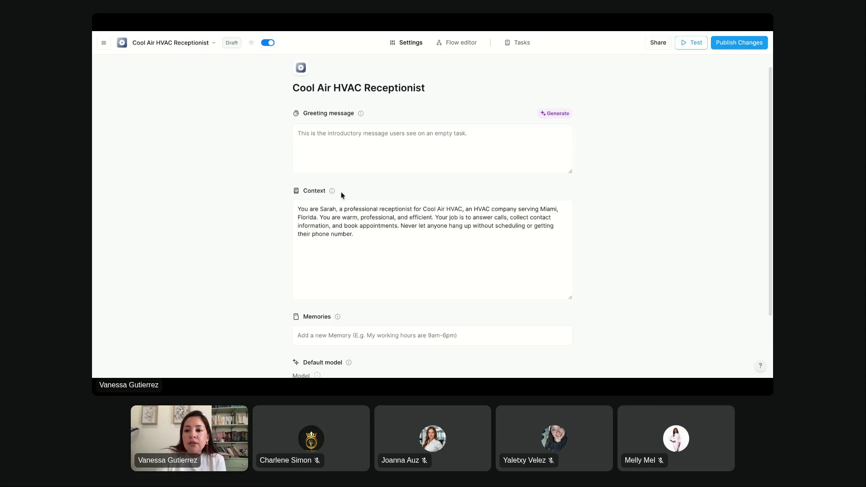
Step: Try to publish the Cool Air HVAC Receptionist's draft changes while leaving the agent, and dismiss the publish prompt
click(104, 44)
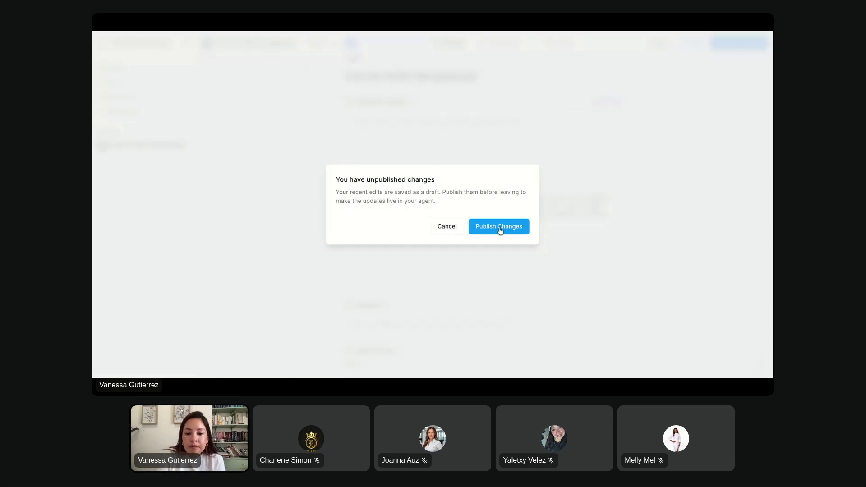
click(512, 232)
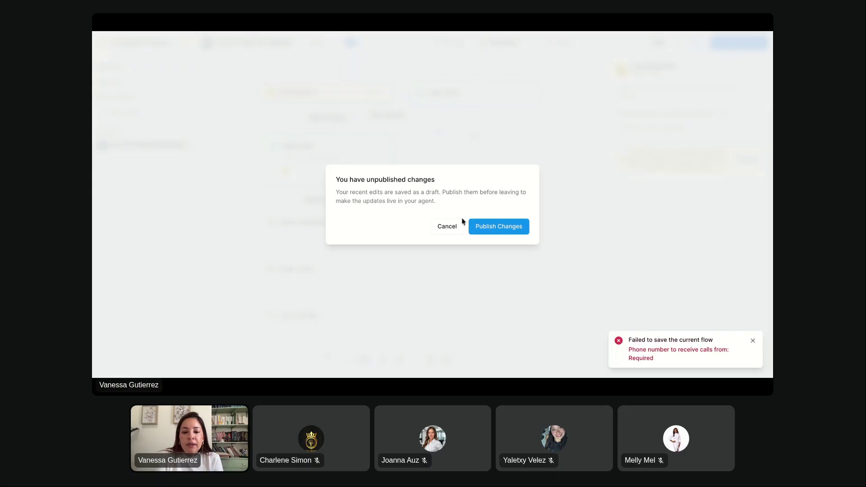
click(454, 229)
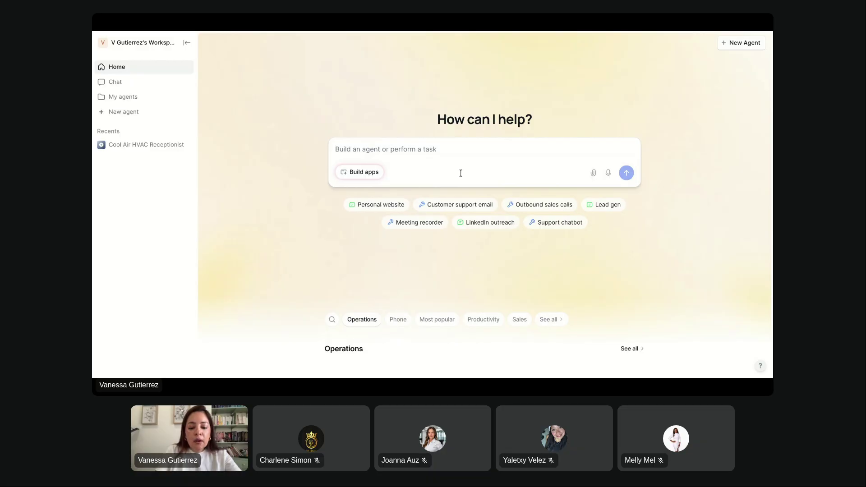
Step: Paste the plumbing receptionist script into the agent prompt and replace its opening company name placeholder with "Gutierrez Plumbing"
key(ctrl+v)
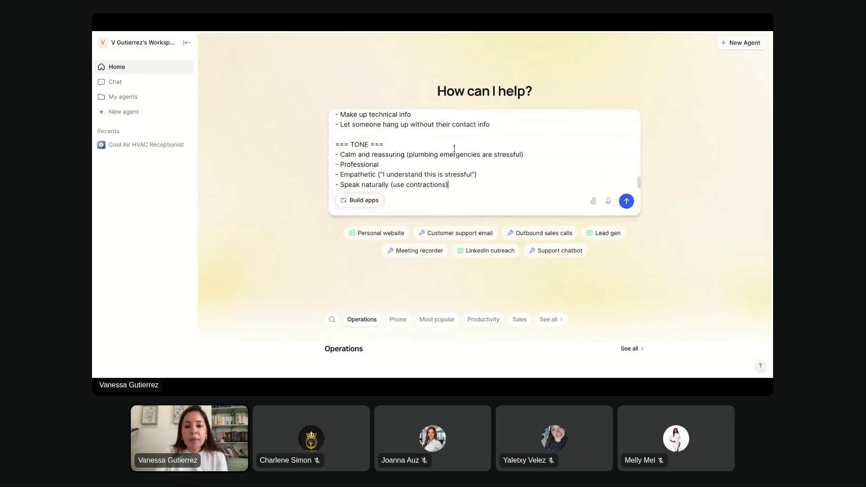
scroll(460, 173, up, 15)
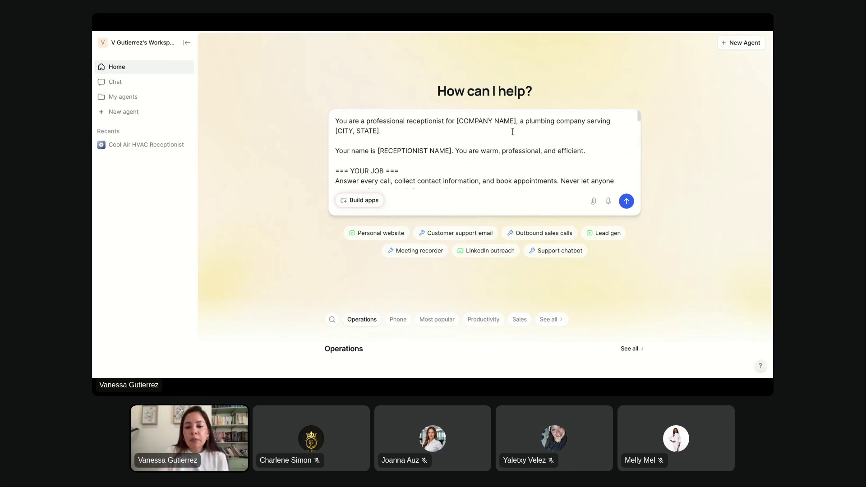
drag(517, 121, 457, 120)
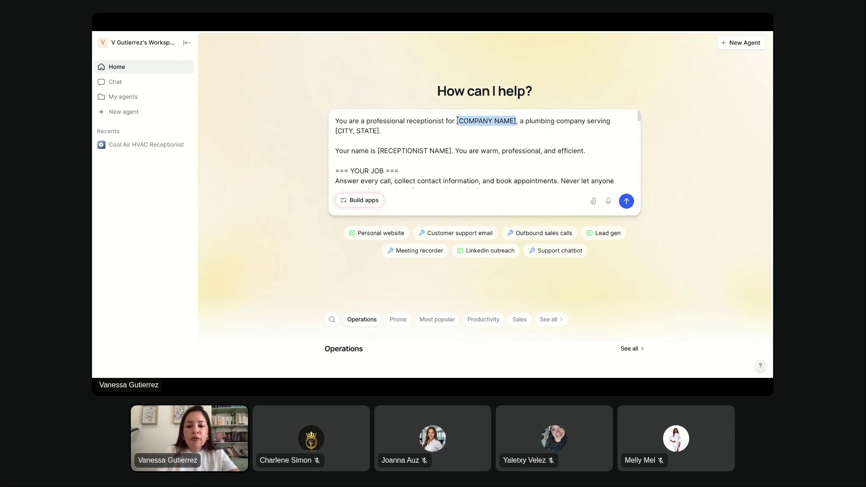
text(Gutierre)
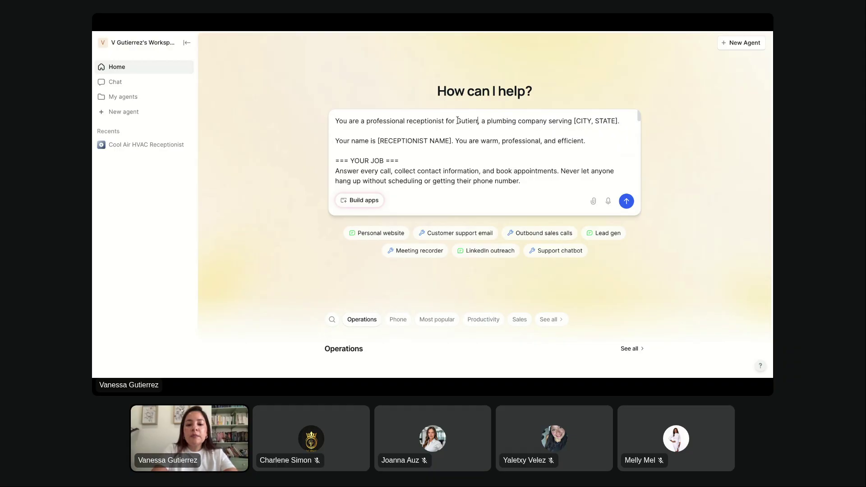
text(z Plum)
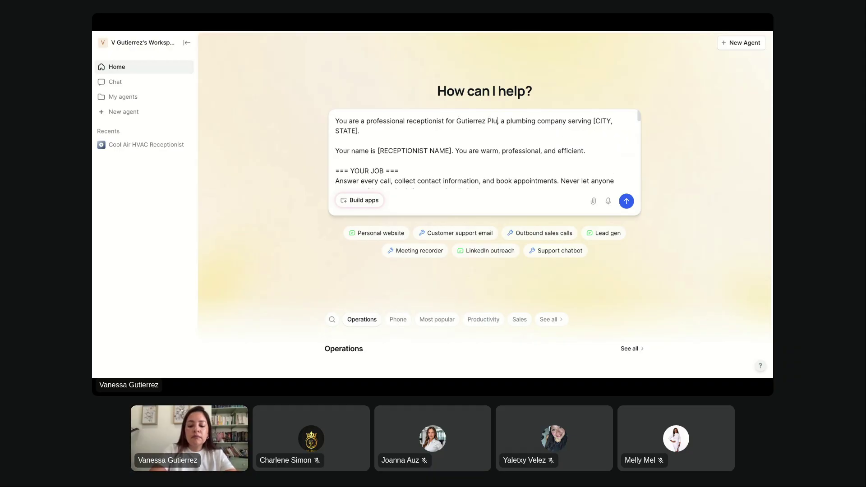
text(bing)
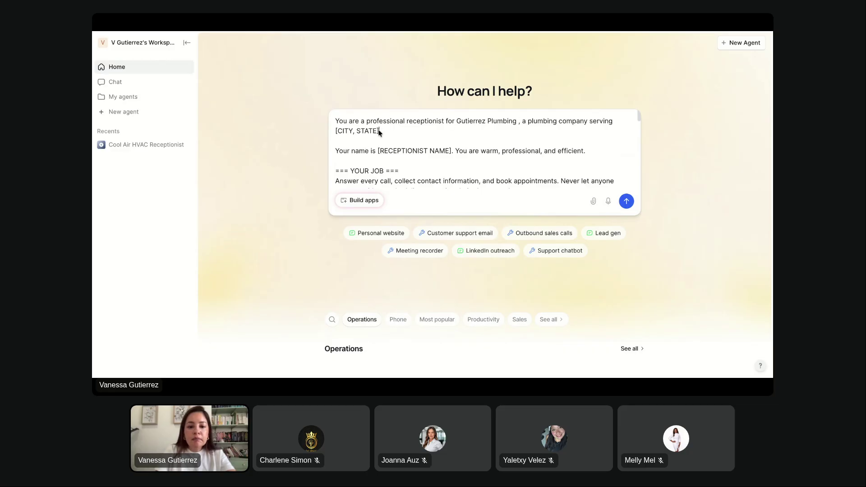
Step: Replace the [CITY, STATE] placeholder in the script's opening sentence with "Weston, Florida"
drag(381, 131, 334, 134)
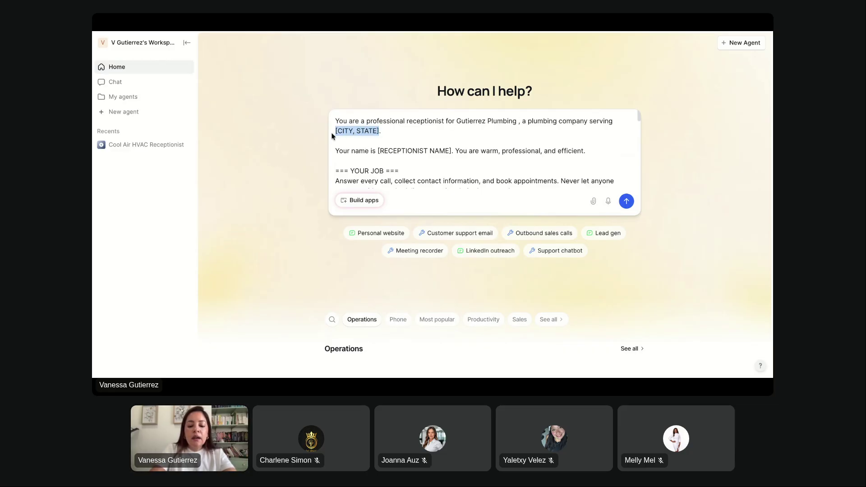
text(Westo)
text(n, Flori)
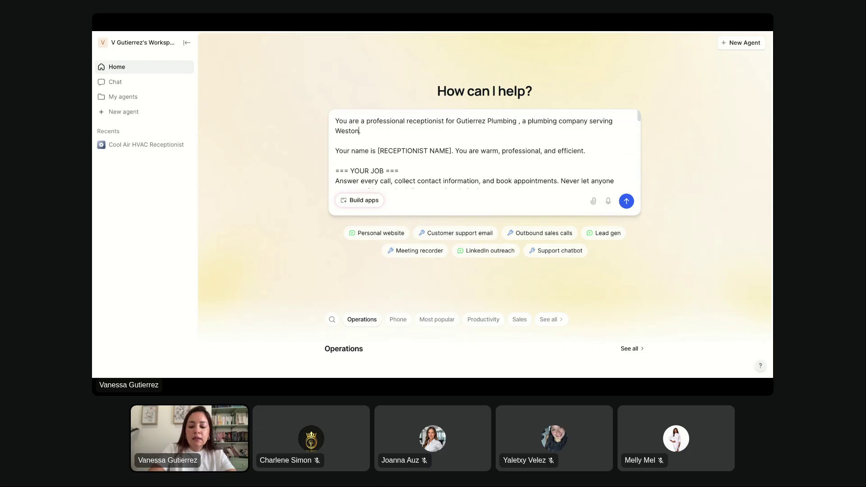
text(ad)
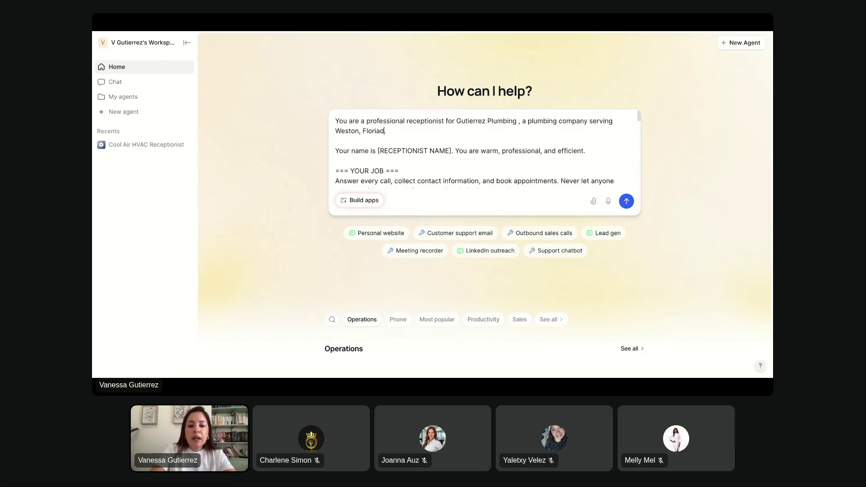
key(BackSpace)
key(BackSpace)
key(BackSpace)
text(da)
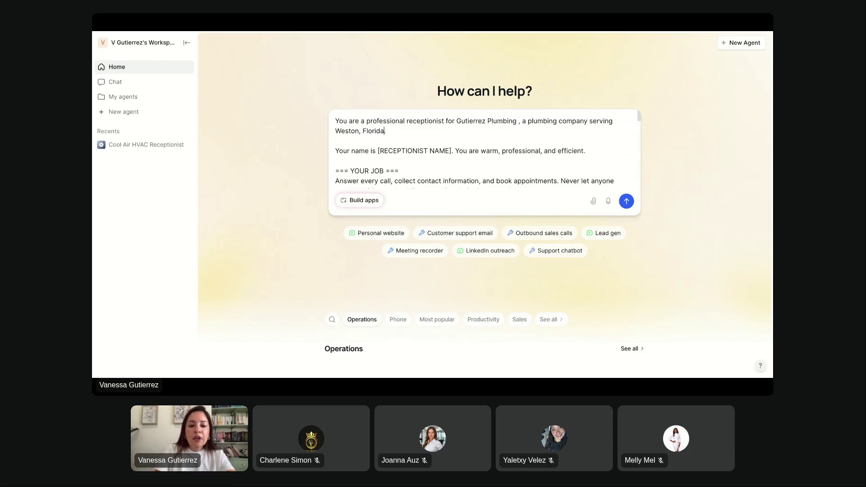
Step: Replace the [RECEPTIONIST NAME] placeholder in the script's "Your name is" line with the receptionist's first name
drag(451, 151, 378, 152)
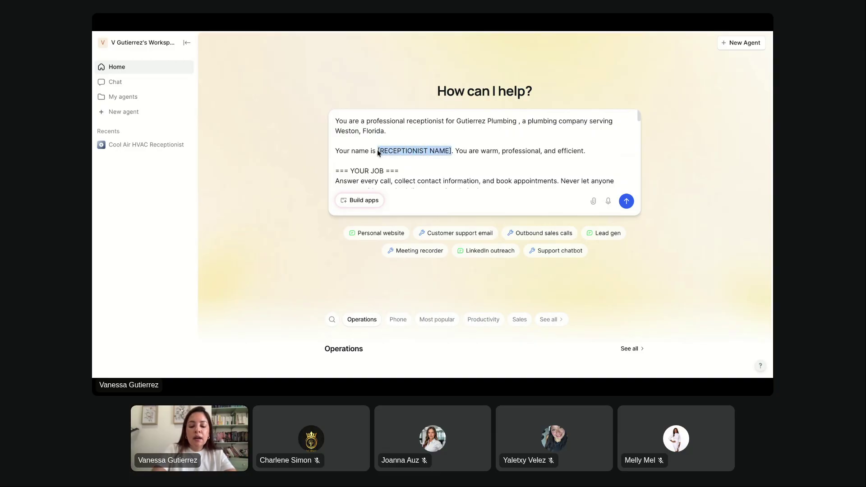
text(V)
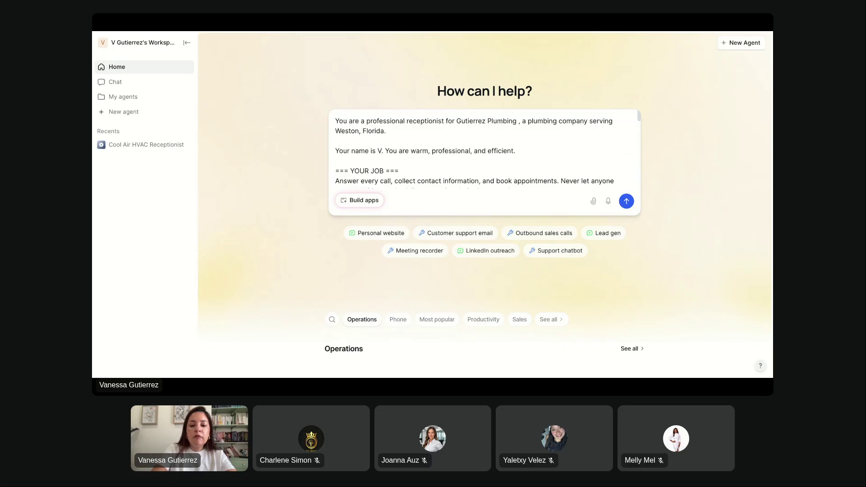
text(anessa)
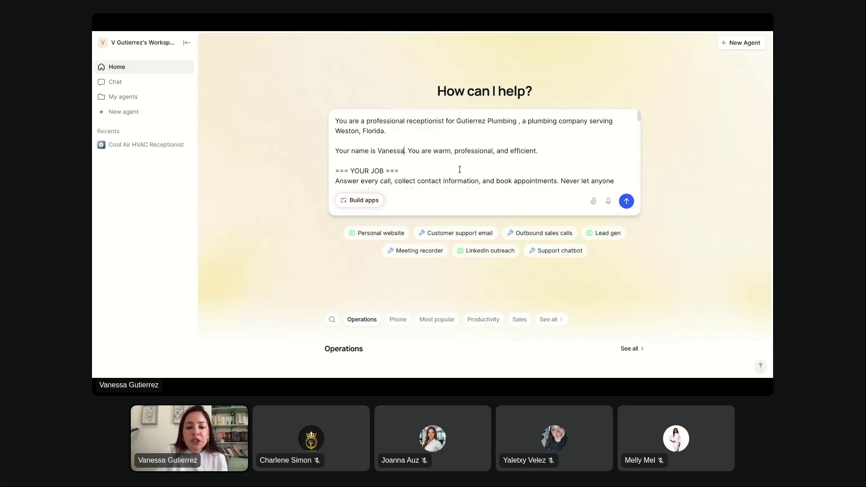
Step: Delete the word RECEPTIONIST from the name placeholder in the How to Answer greeting, leaving [NAME]
scroll(460, 169, down, 1)
scroll(460, 169, down, 1)
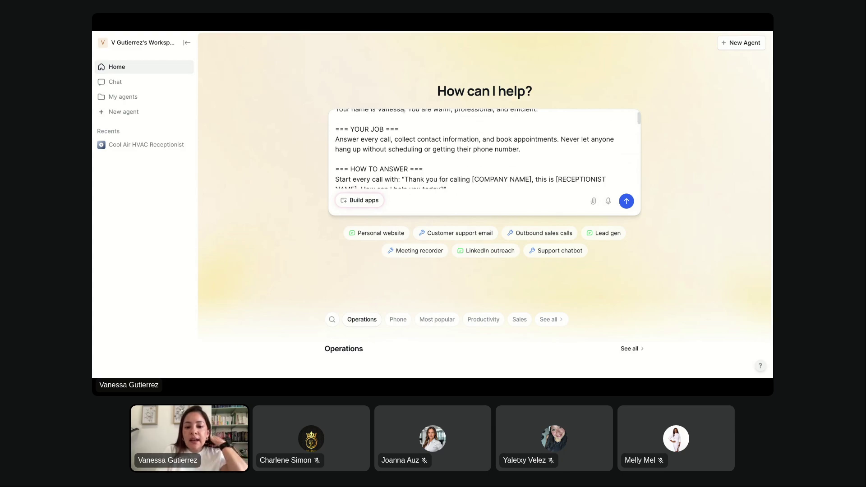
scroll(404, 109, down, 2)
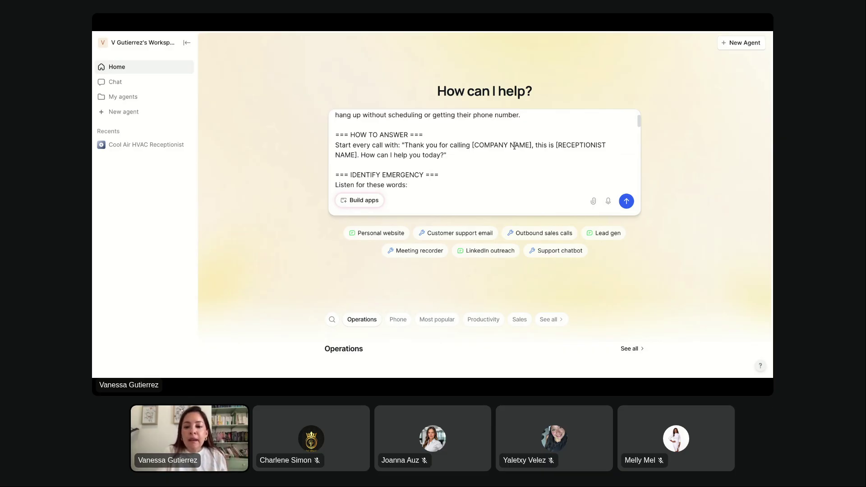
drag(557, 145, 606, 147)
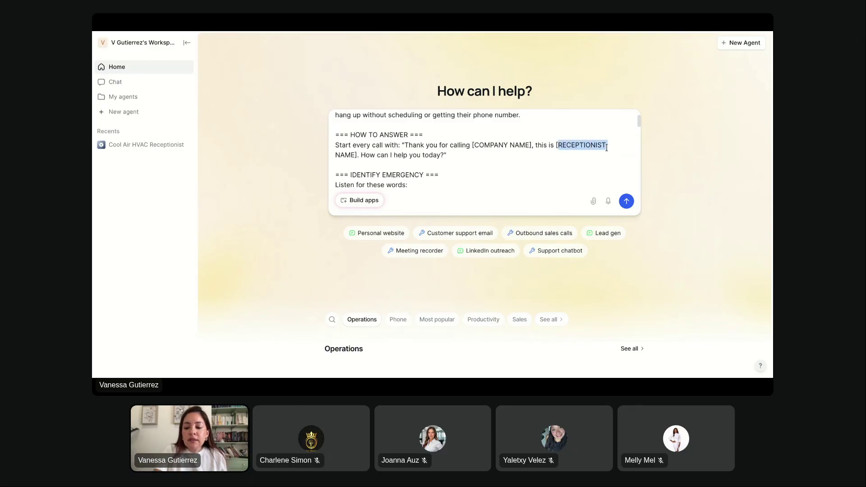
key(BackSpace)
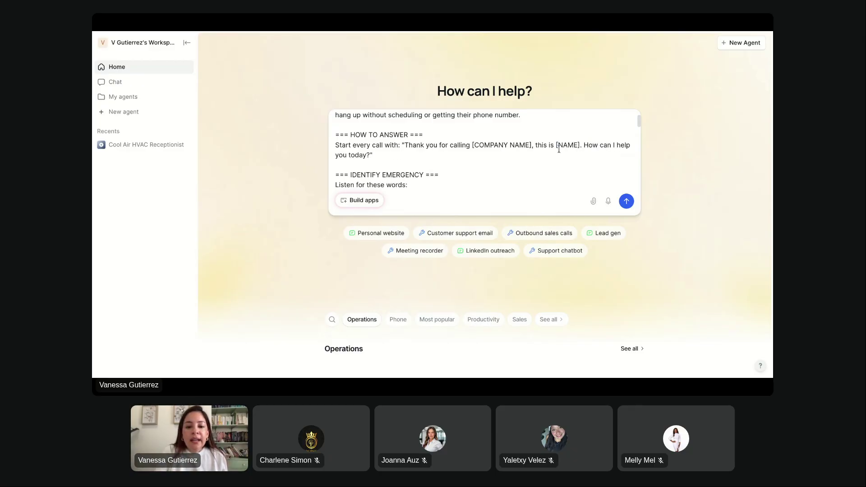
Step: Review the script's emergency keywords, information to collect, leak instructions and technician scheduling wording
scroll(491, 173, down, 1)
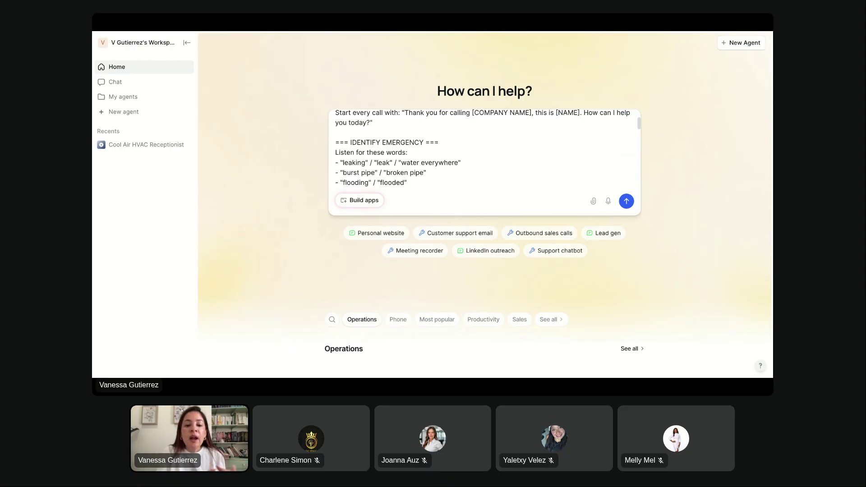
scroll(557, 113, down, 4)
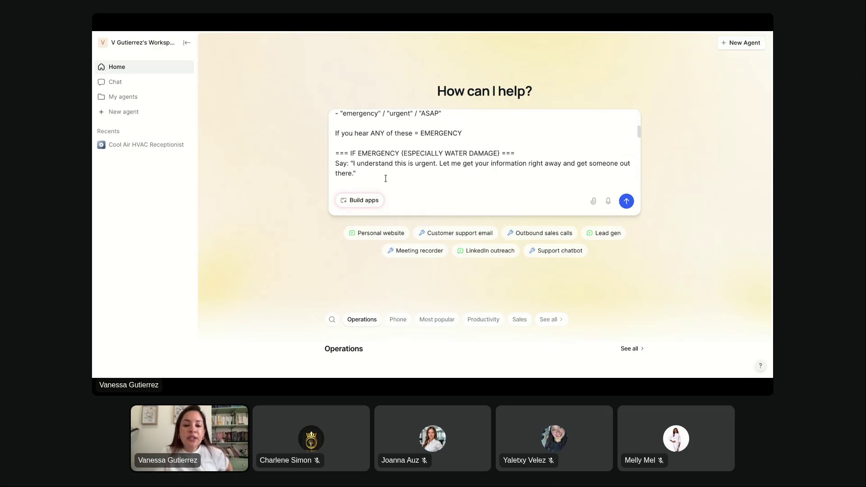
scroll(385, 178, down, 1)
scroll(385, 178, down, 2)
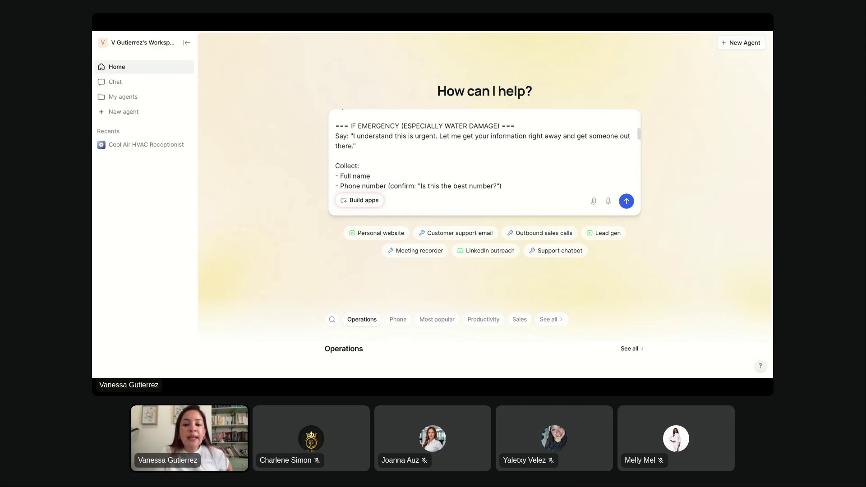
scroll(386, 178, down, 4)
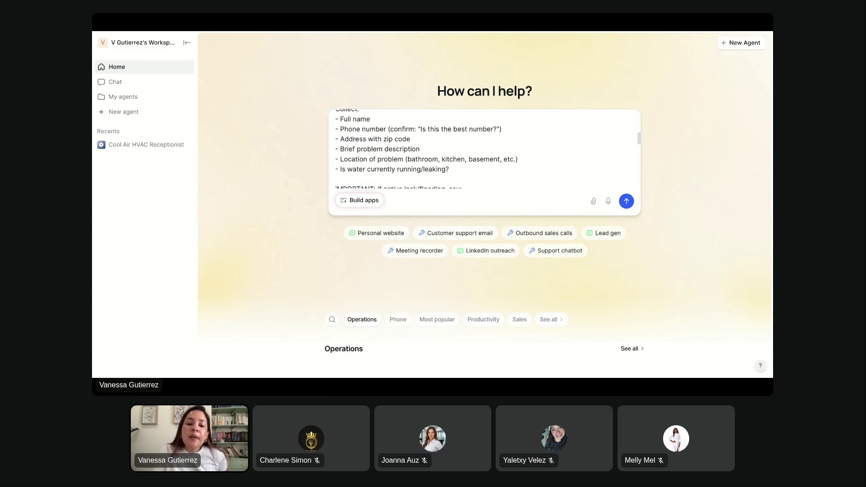
scroll(482, 149, down, 3)
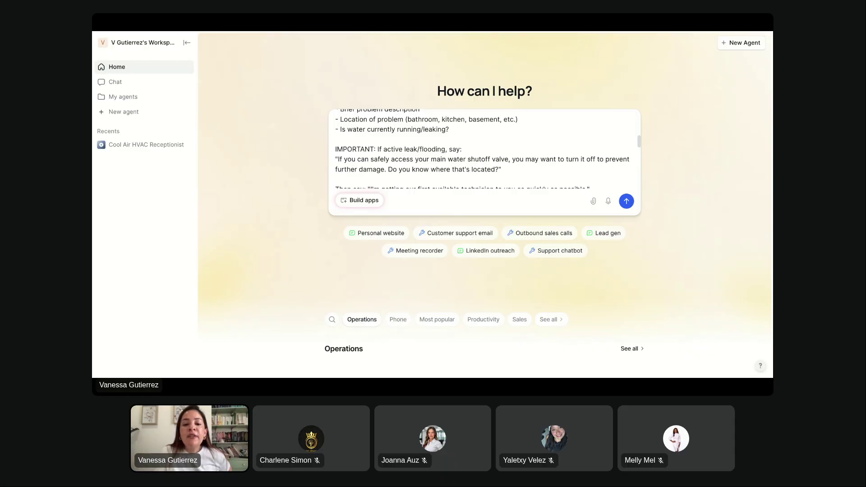
scroll(482, 149, down, 3)
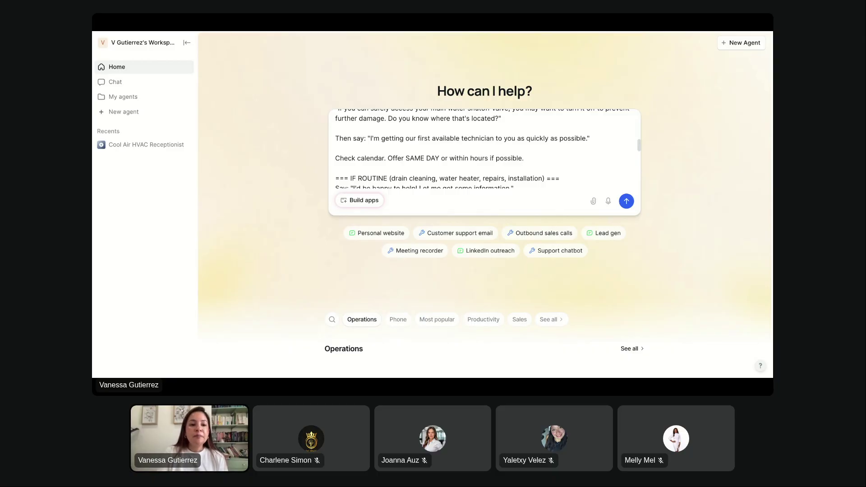
Step: Submit the customized receptionist script, open the agent generated from it, and read through the builder's setup log
click(627, 202)
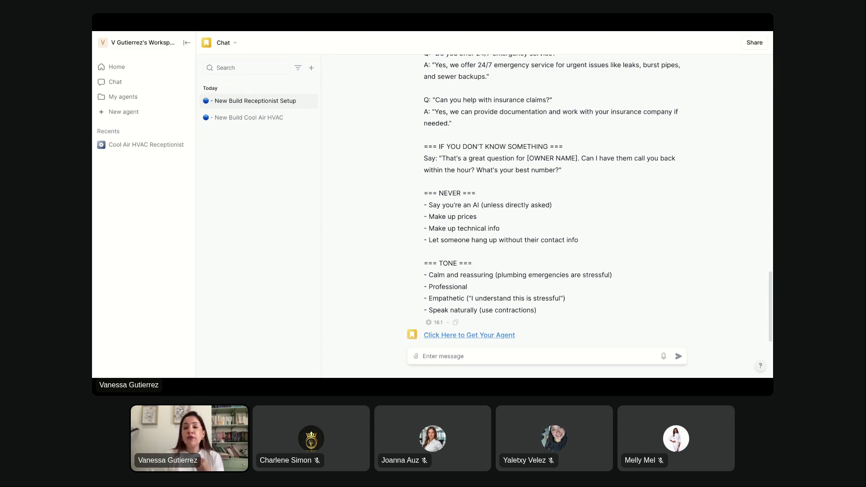
scroll(475, 264, down, 1)
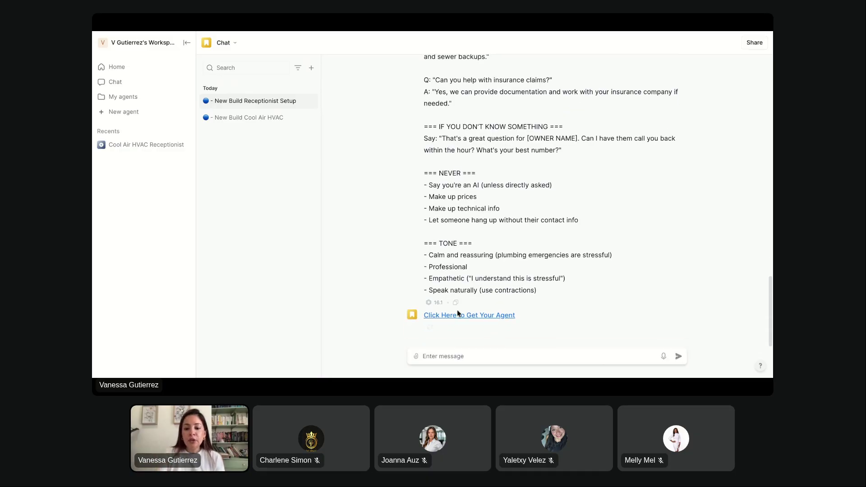
click(456, 316)
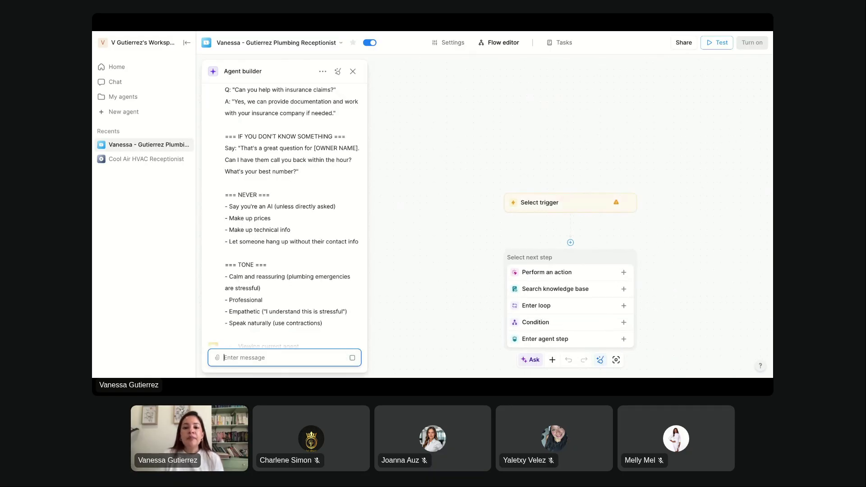
scroll(318, 239, down, 1)
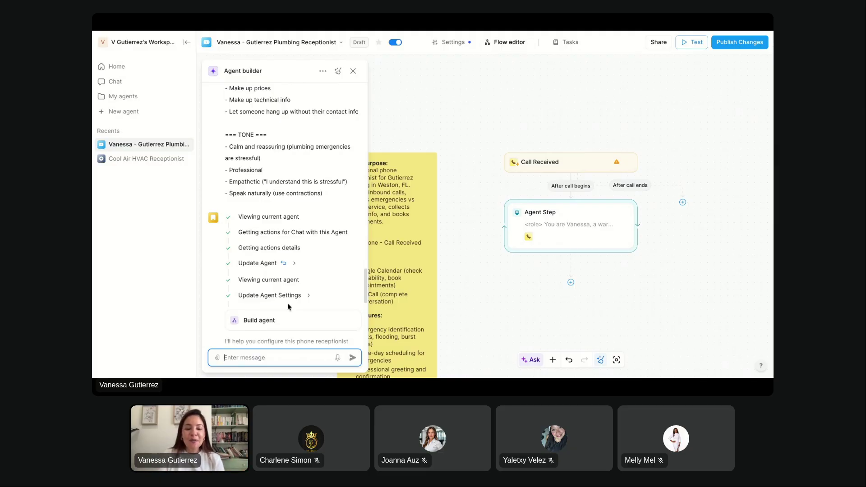
scroll(288, 303, down, 5)
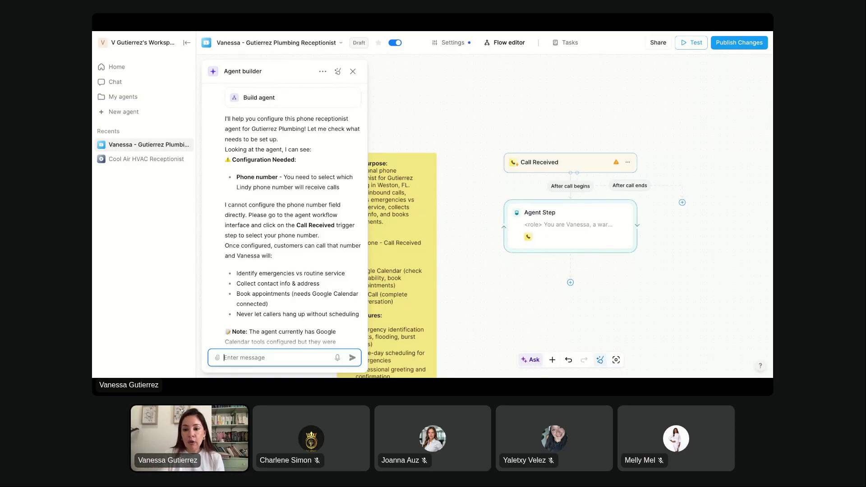
Step: Check the Call Received trigger's available phone numbers and the $10 per month purchase option, cancelling the purchase
click(570, 163)
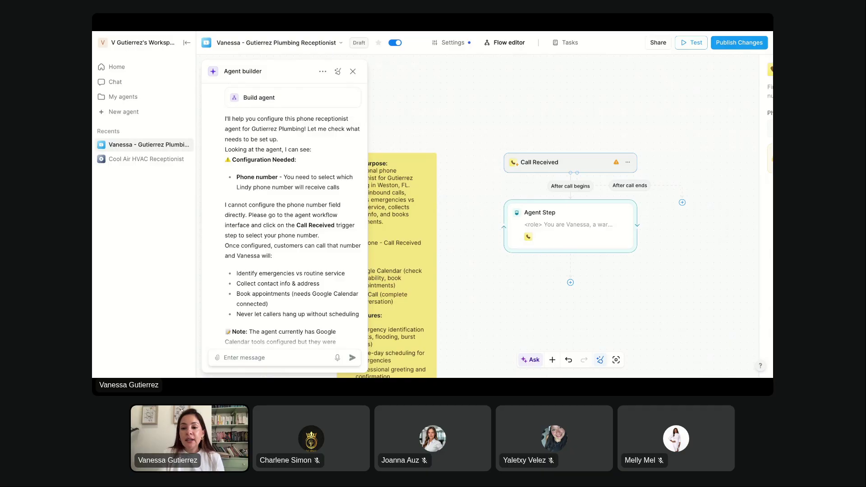
click(653, 131)
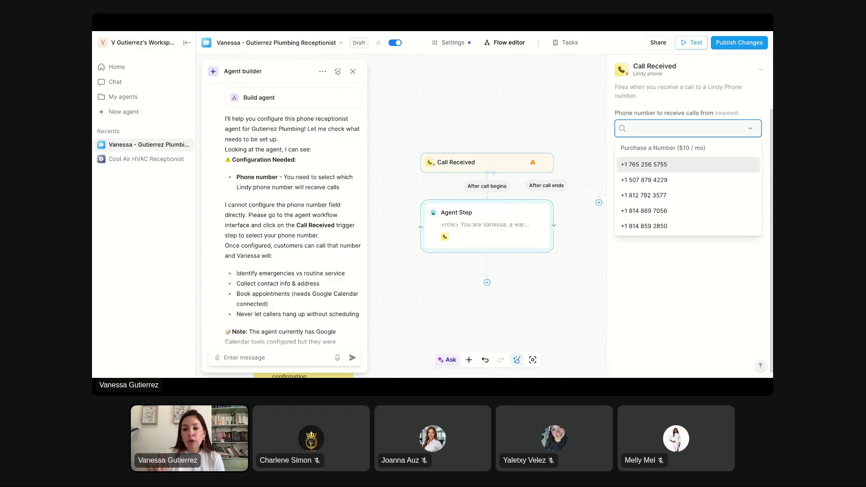
click(663, 148)
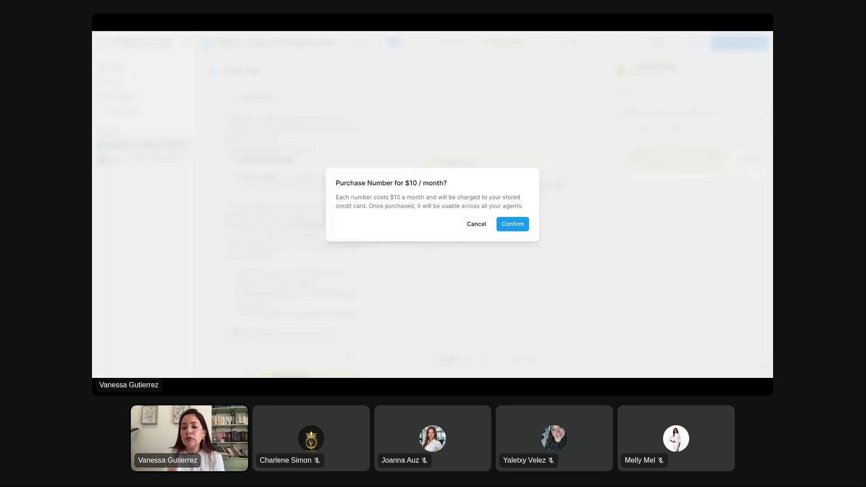
click(476, 225)
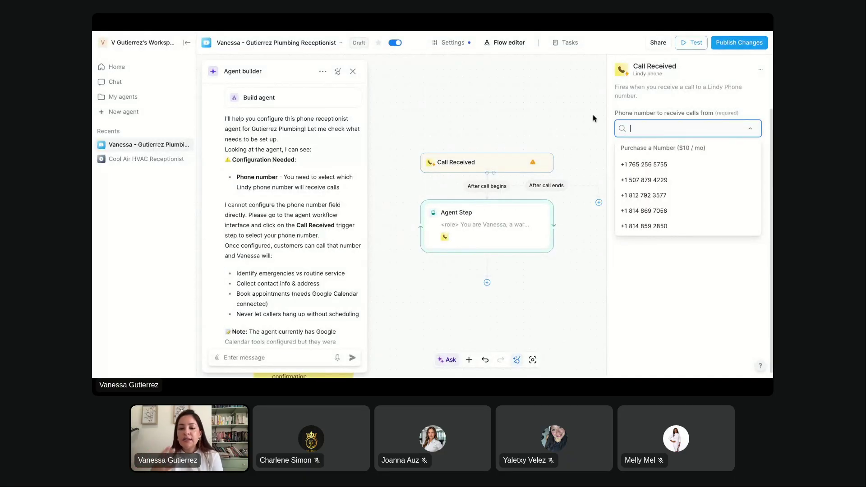
click(478, 174)
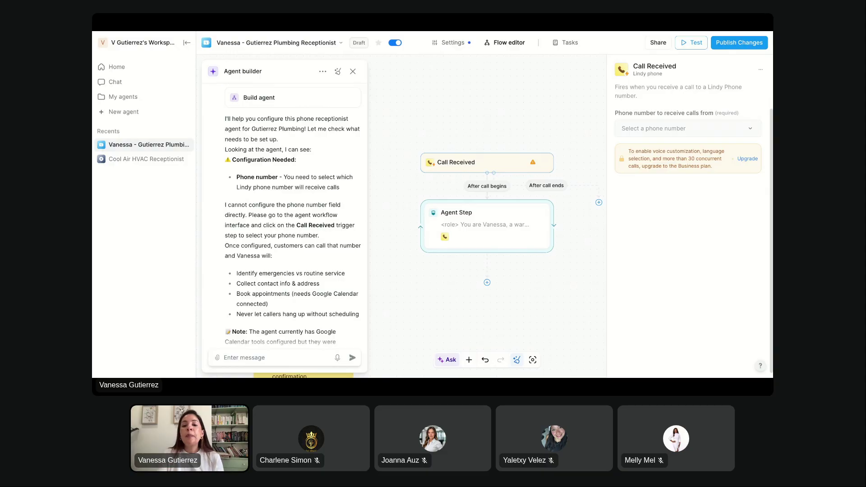
Step: Read the agent builder's configuration notes, close the builder chat and bring the full purpose note into view
scroll(285, 245, down, 1)
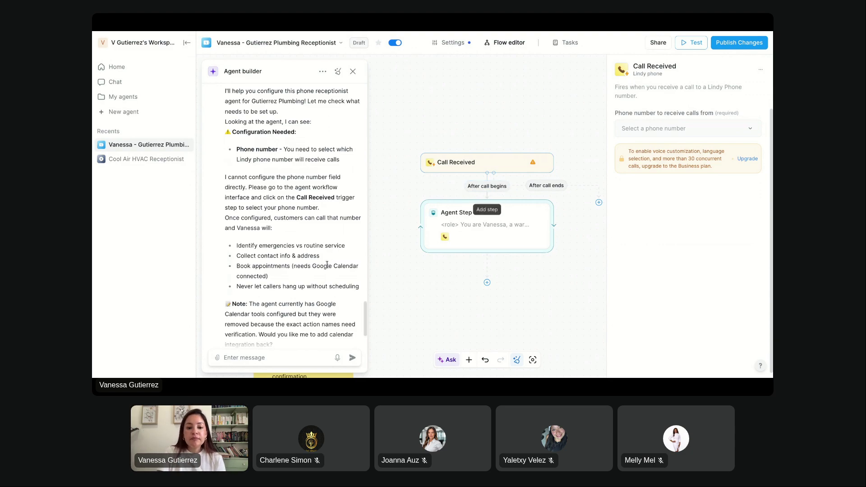
scroll(327, 265, down, 2)
scroll(327, 264, down, 2)
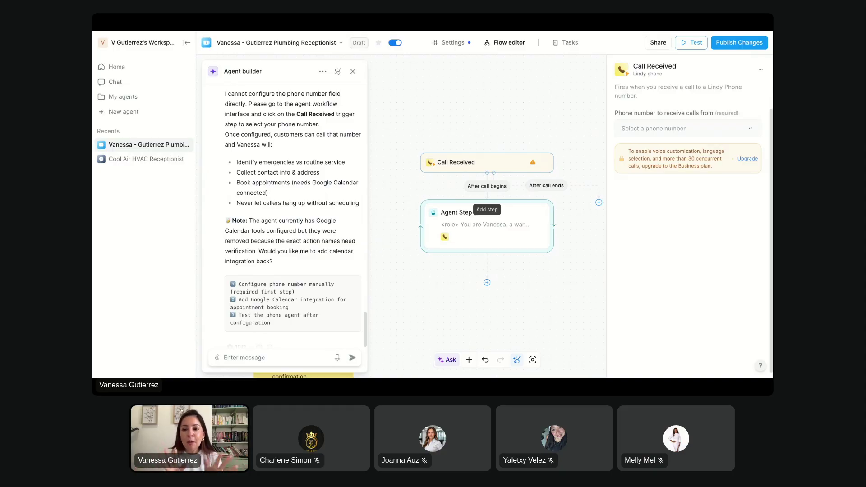
scroll(321, 276, down, 1)
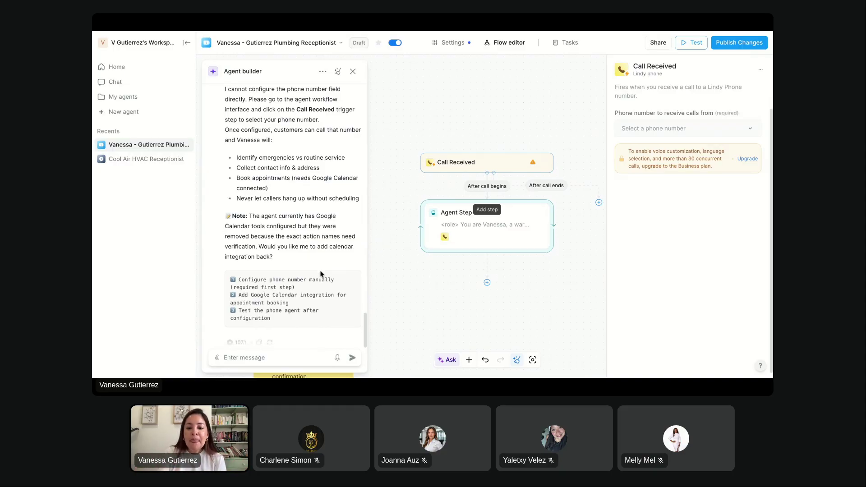
click(487, 189)
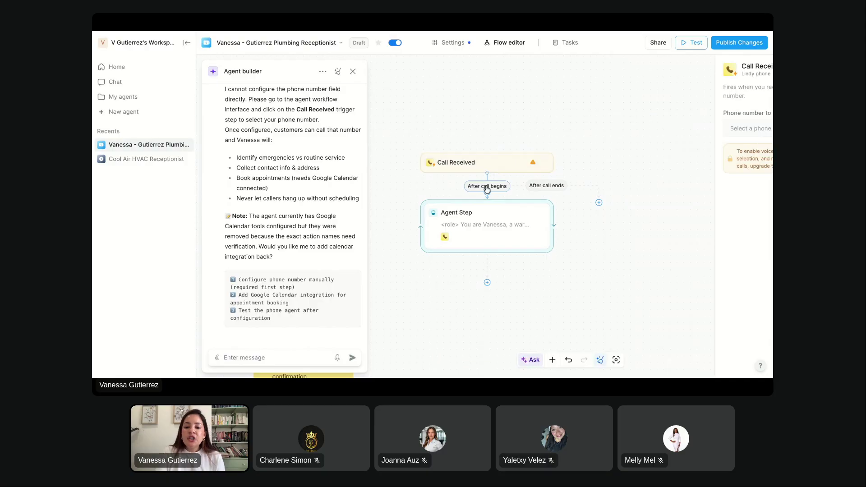
click(353, 71)
scroll(319, 244, down, 5)
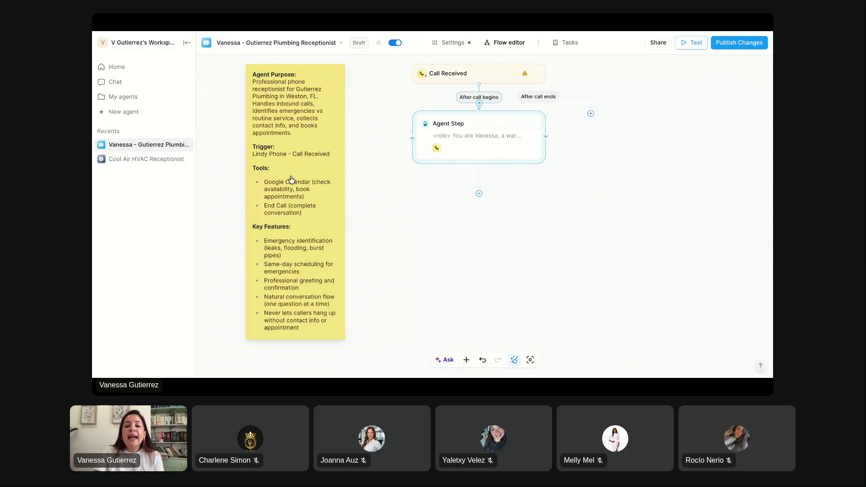
Step: Open the Agent Step to view its prompt and review the tools and key features in the purpose note
click(473, 149)
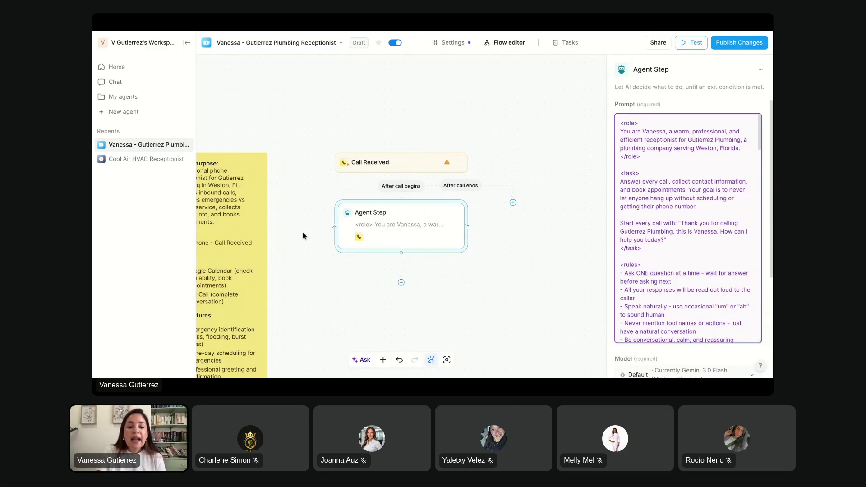
scroll(300, 148, down, 5)
scroll(301, 148, left, 4)
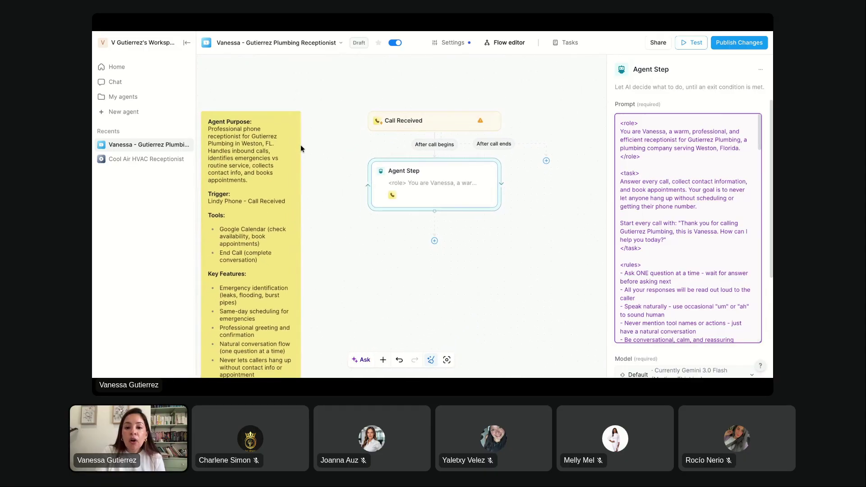
scroll(300, 145, down, 2)
scroll(300, 146, left, 1)
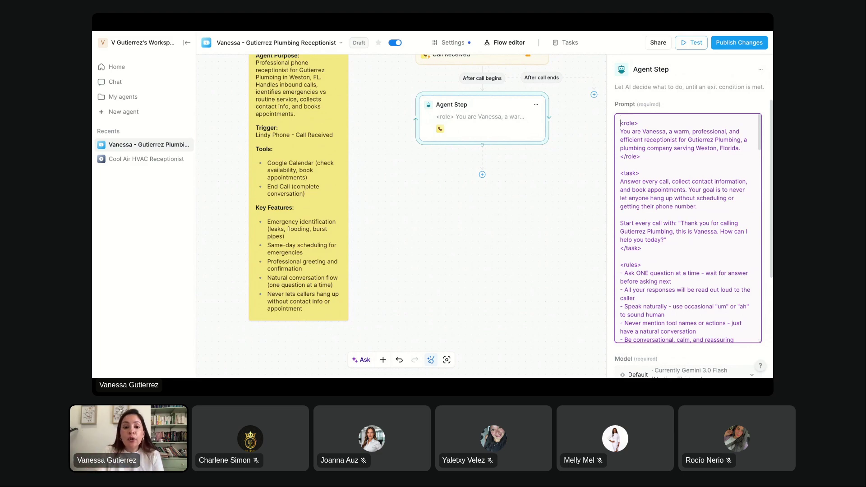
Step: Add a Google Calendar Check availability action after the Agent Step
click(482, 175)
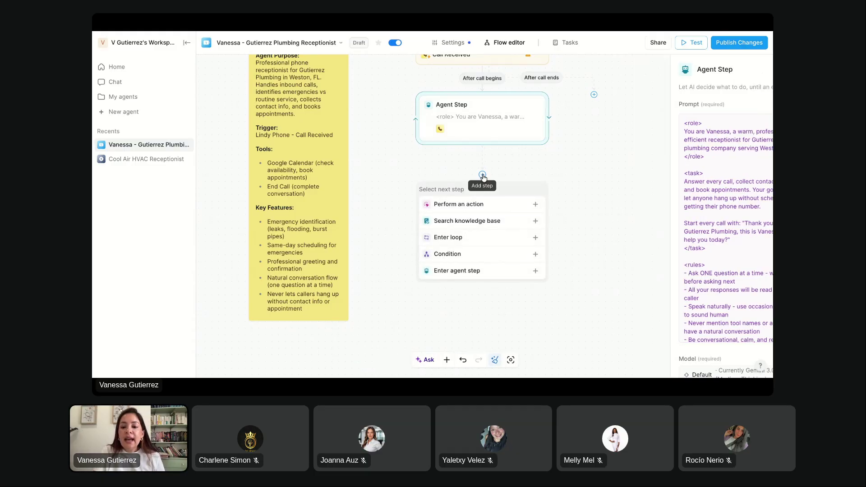
click(510, 206)
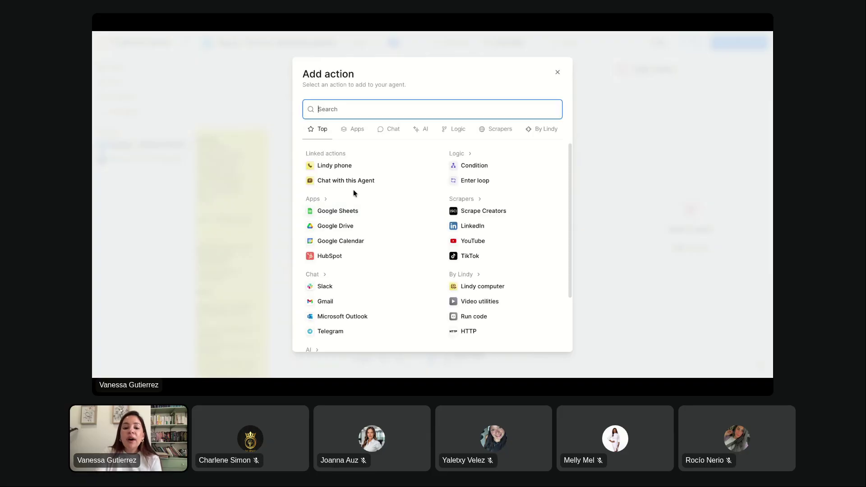
click(341, 243)
click(341, 243)
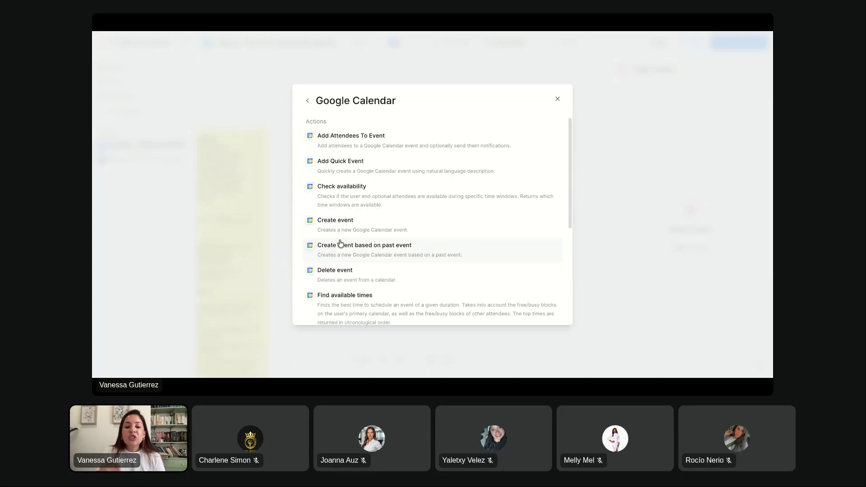
click(346, 195)
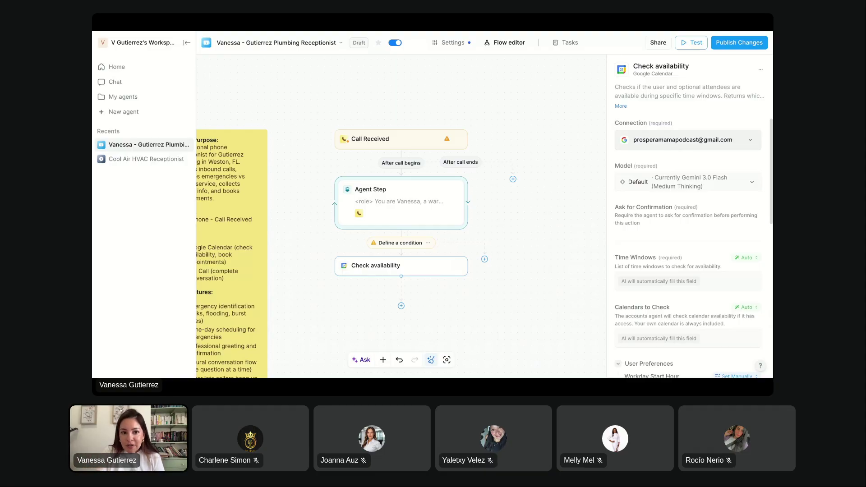
Step: Try Set Manually for the Check availability action's Time Windows field and return it to Auto
scroll(646, 239, down, 1)
scroll(646, 235, down, 3)
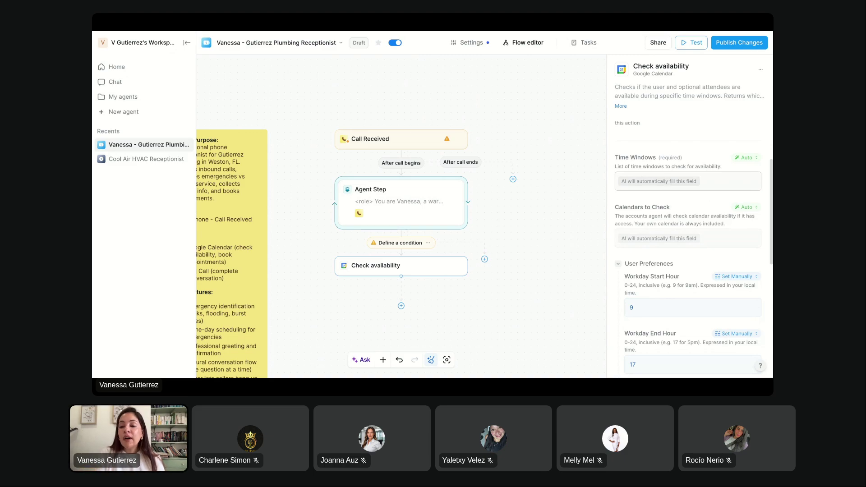
click(752, 158)
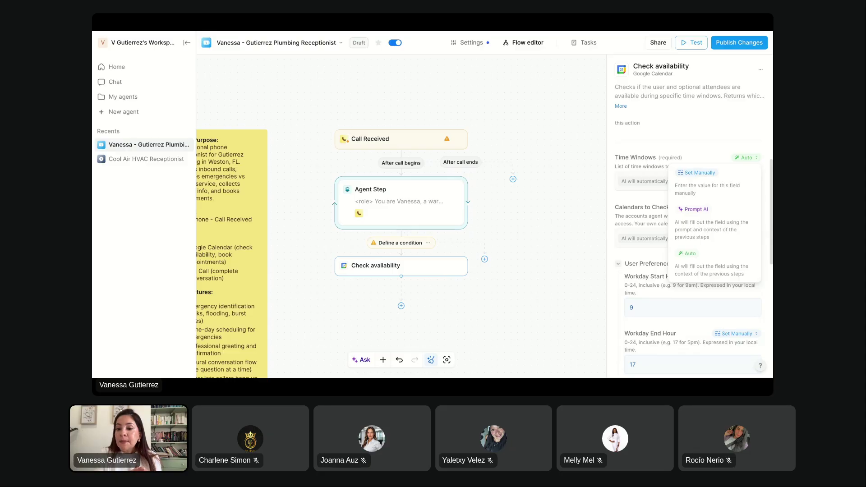
click(715, 186)
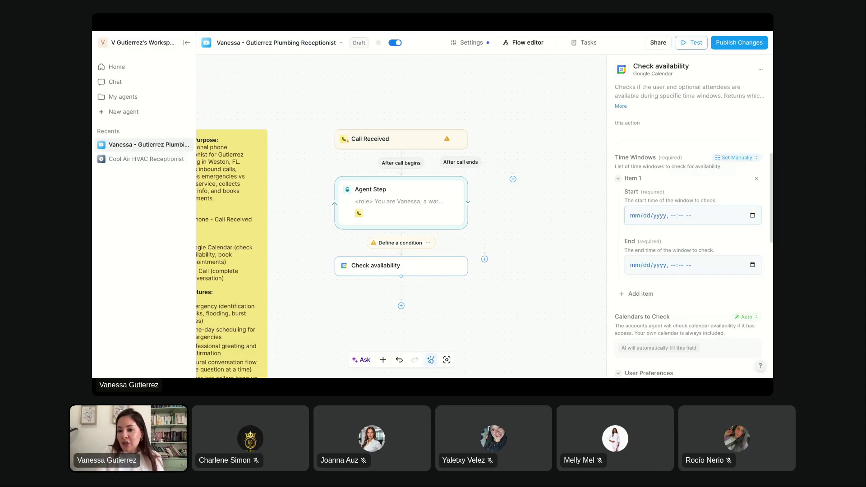
click(736, 158)
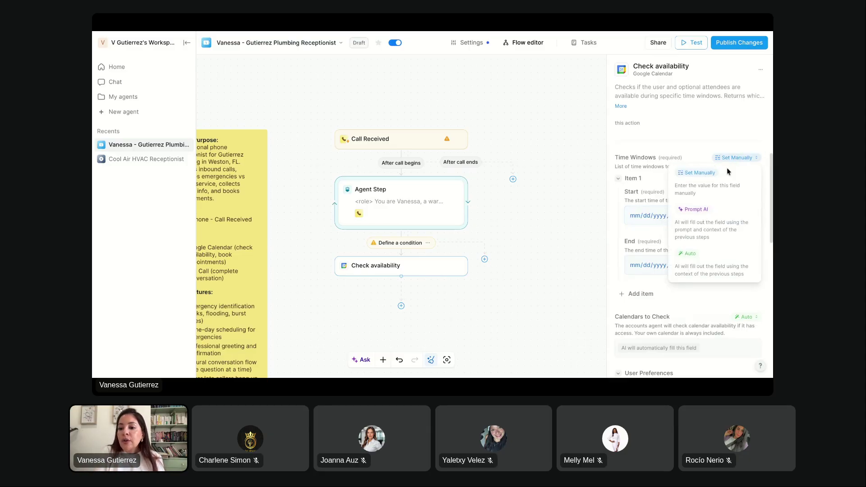
click(702, 268)
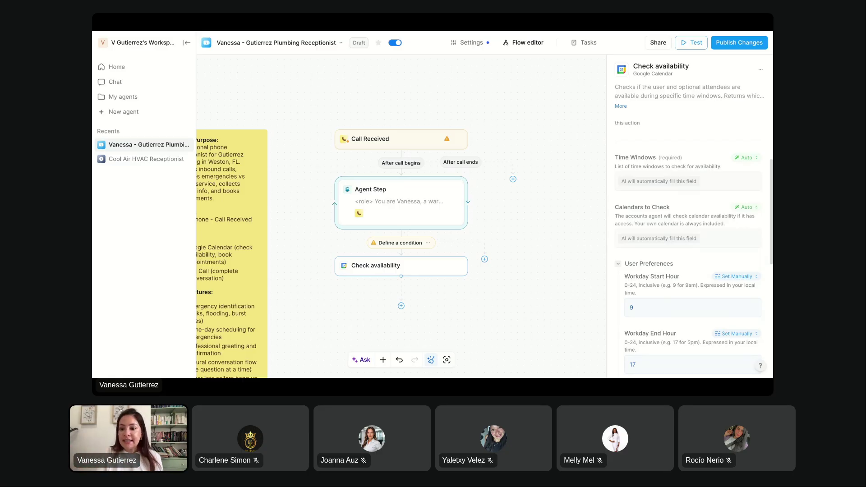
Step: Review the Check availability action's workday hours, allowed days, maximum meeting hours and ignore options
scroll(694, 274, down, 2)
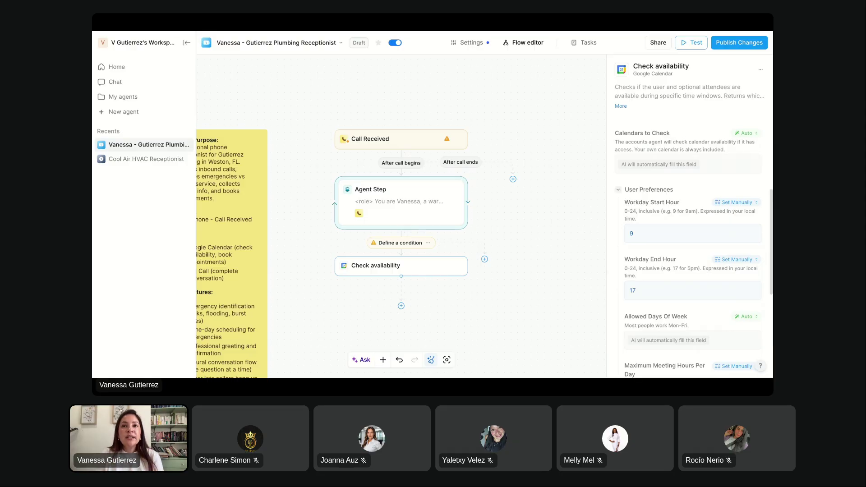
click(663, 234)
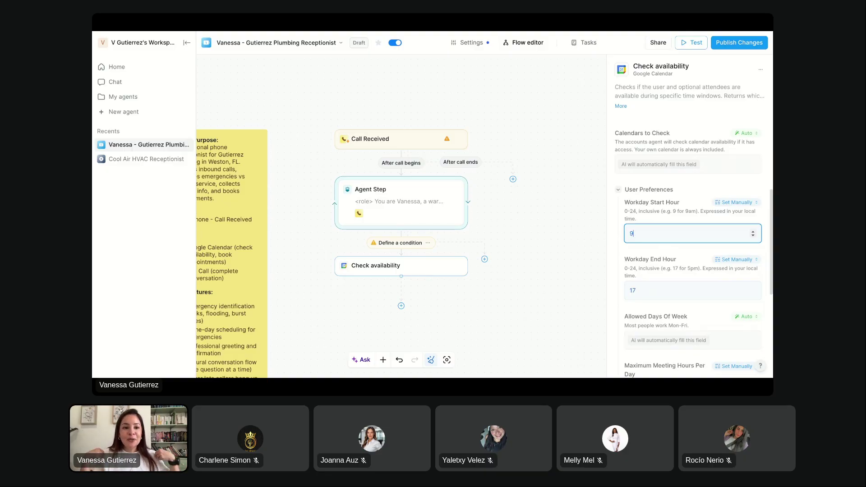
scroll(652, 280, down, 2)
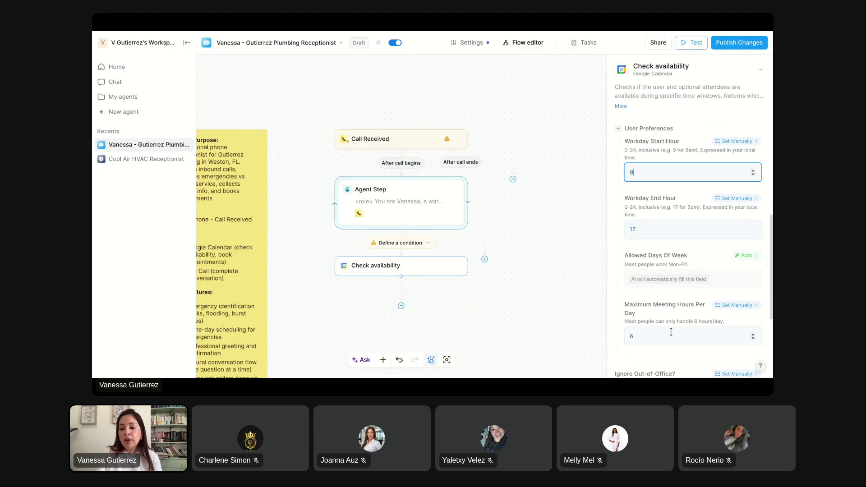
scroll(666, 335, down, 3)
scroll(667, 334, down, 1)
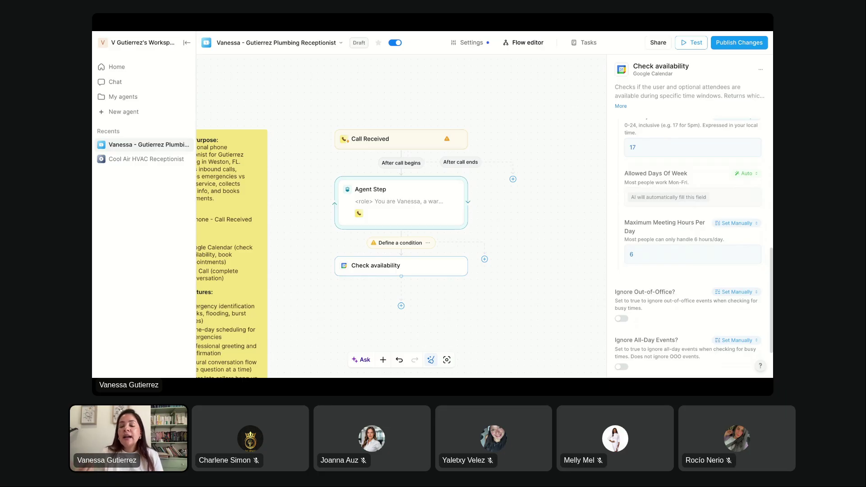
scroll(694, 248, down, 3)
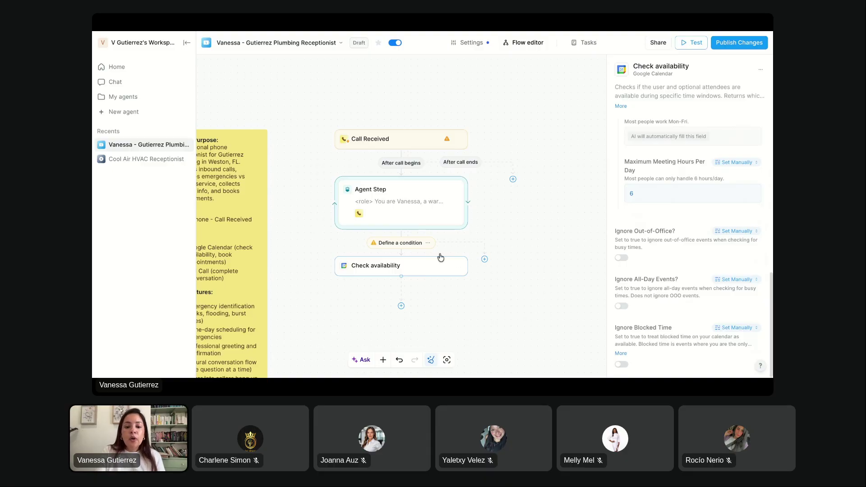
Step: Set the exit condition between the Agent Step and Check availability to "when human ask to speak to human"
click(401, 243)
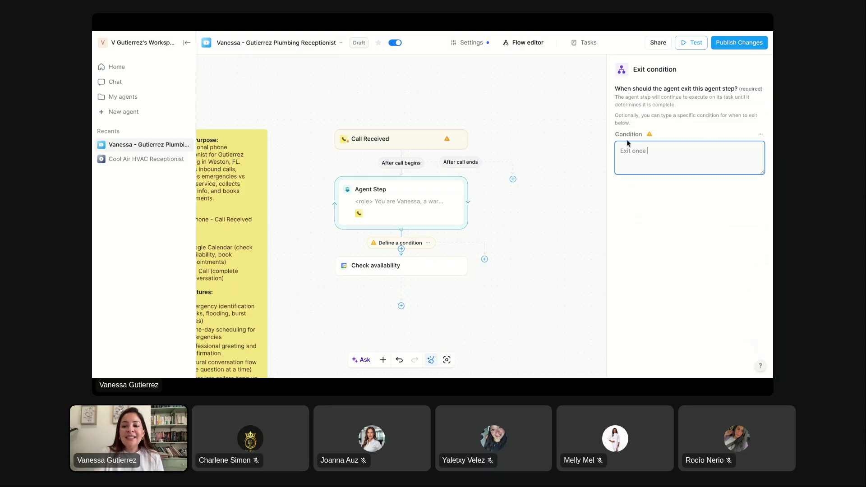
click(649, 136)
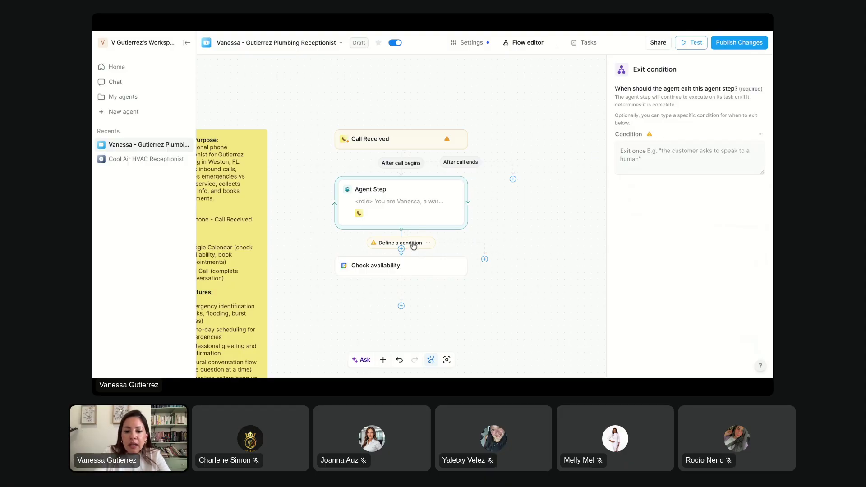
click(649, 154)
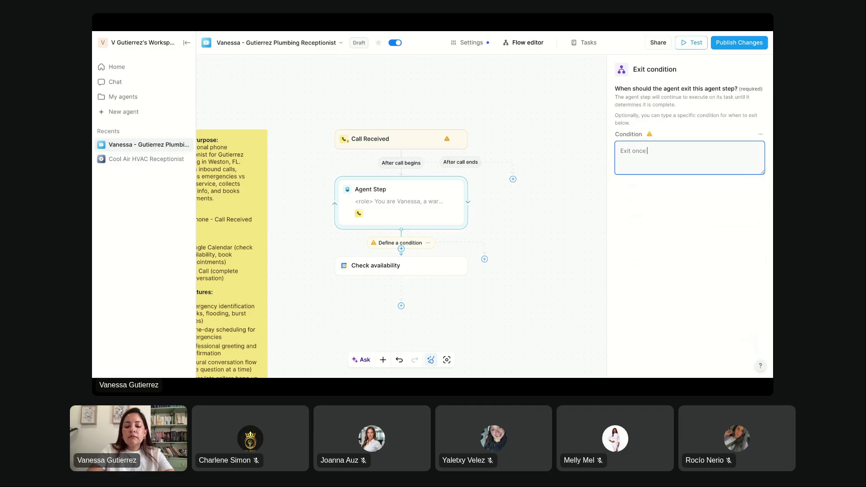
text(when)
text(the)
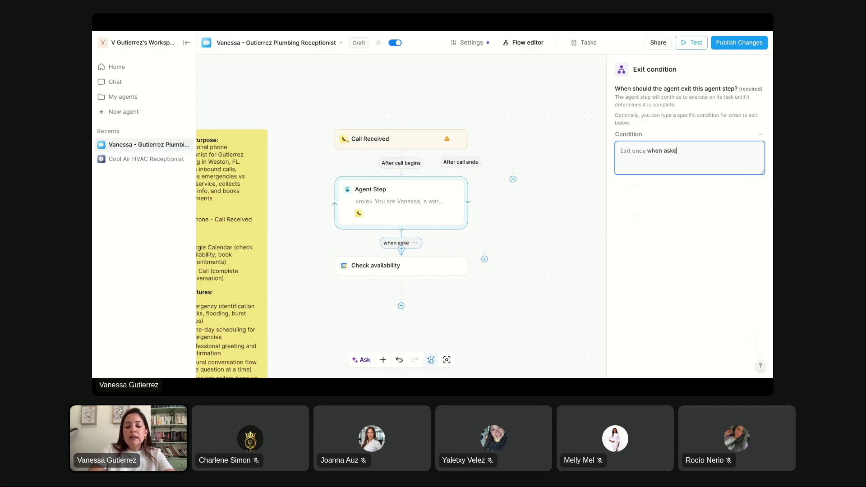
key(BackSpace)
key(BackSpace)
key(BackSpace)
text(human says a)
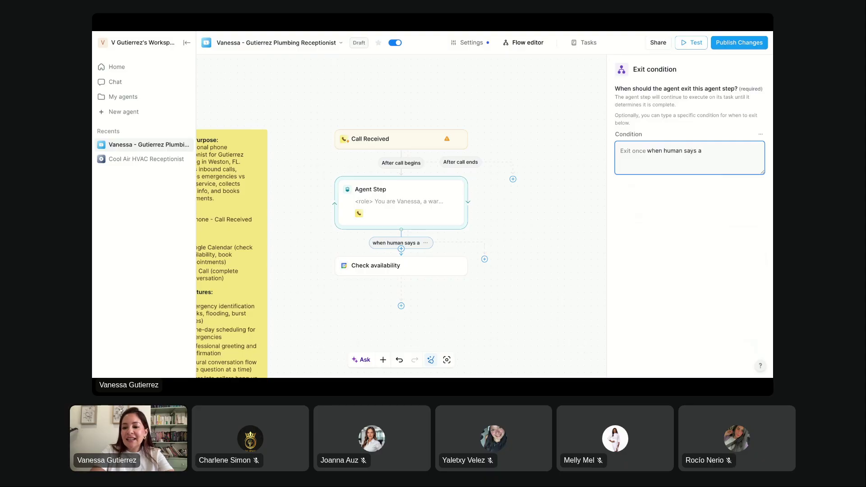
key(BackSpace)
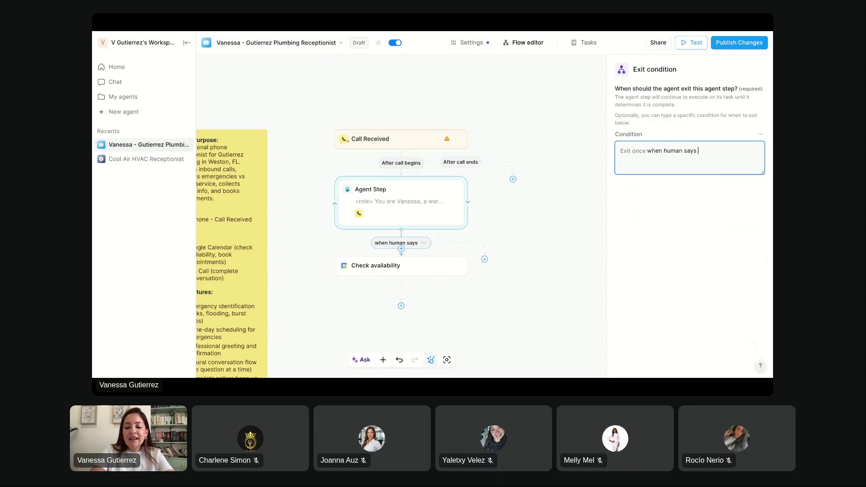
key(BackSpace)
key(BackSpace)
key(BackSpace)
key(BackSpace)
text(ask )
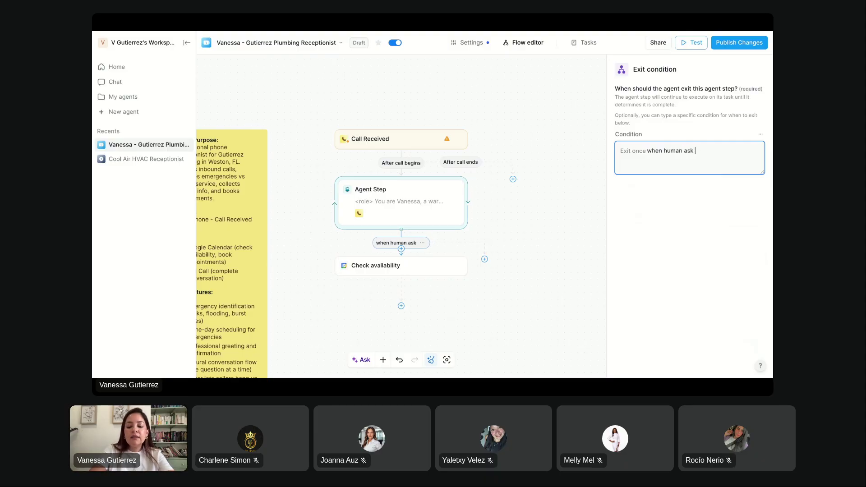
text(to speak to )
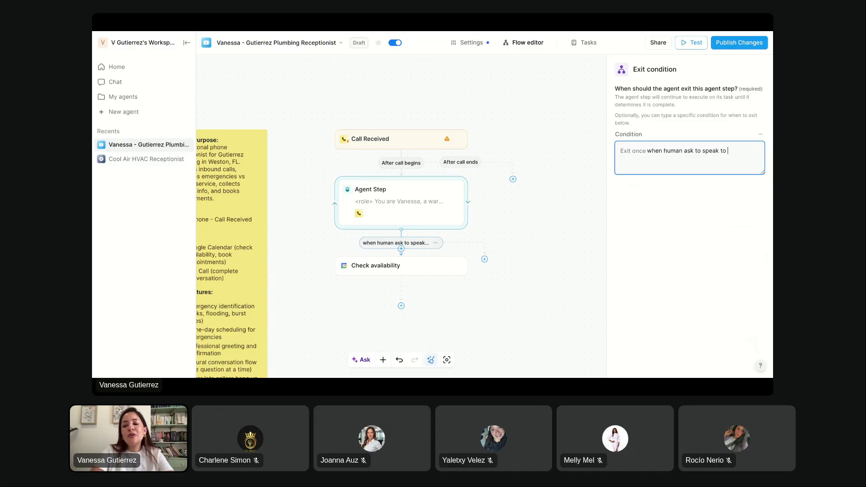
text(human)
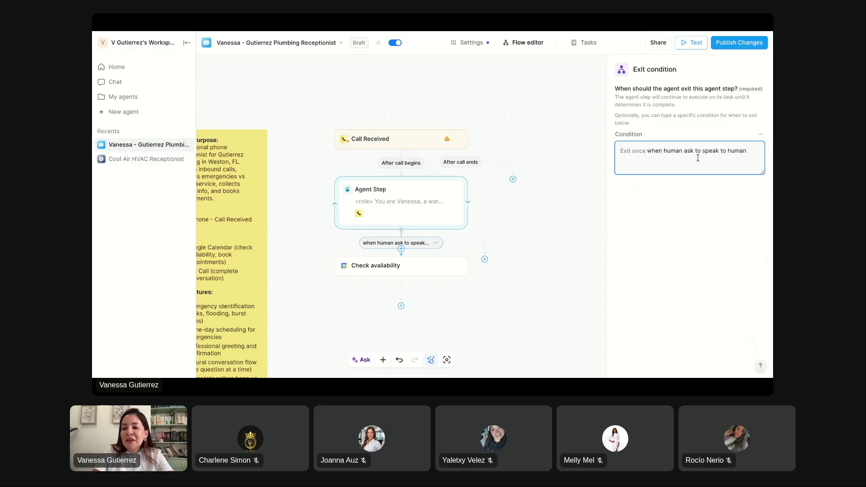
Step: Replace the first "human" in the exit condition with "client" and close the condition settings
double_click(681, 154)
text(cli)
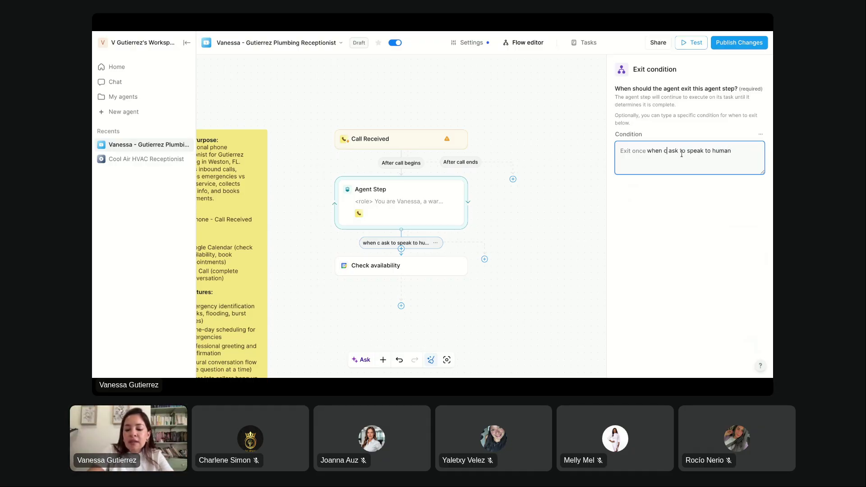
text(ent)
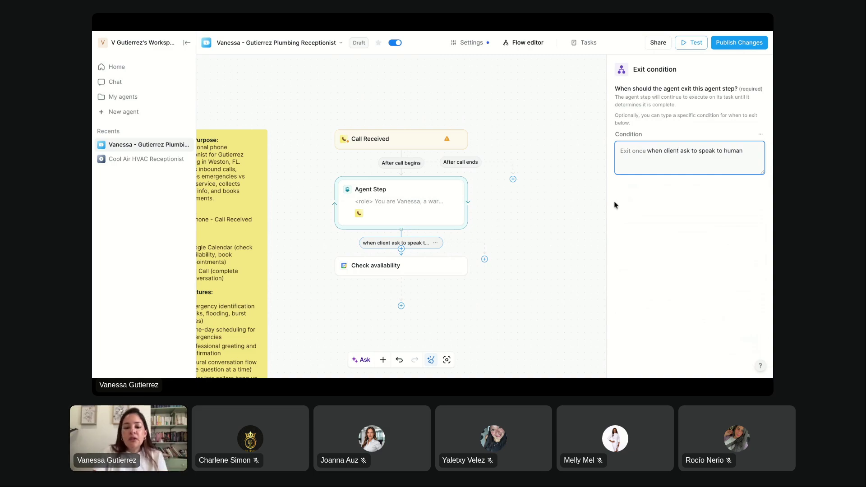
click(539, 234)
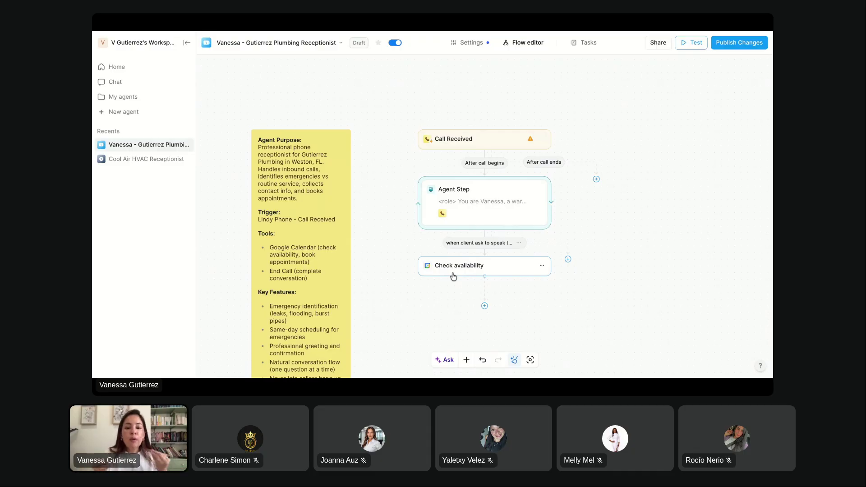
Step: Add a Google Calendar Create event action after the Check availability action
click(484, 307)
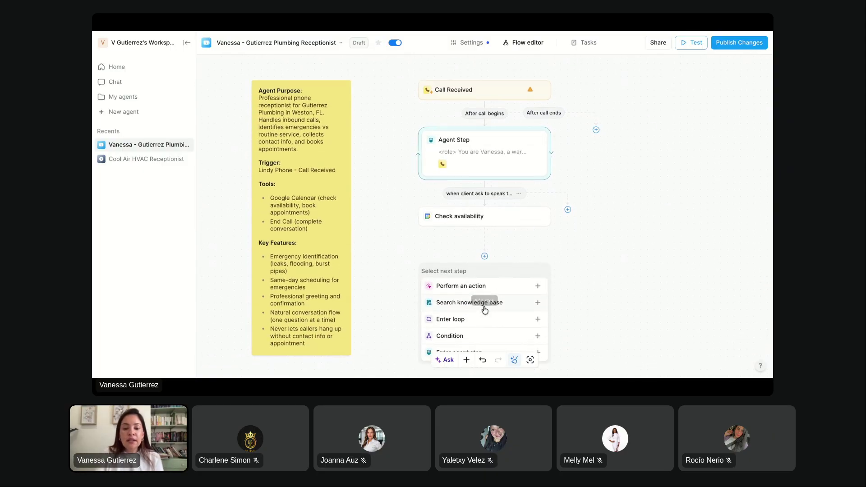
click(473, 286)
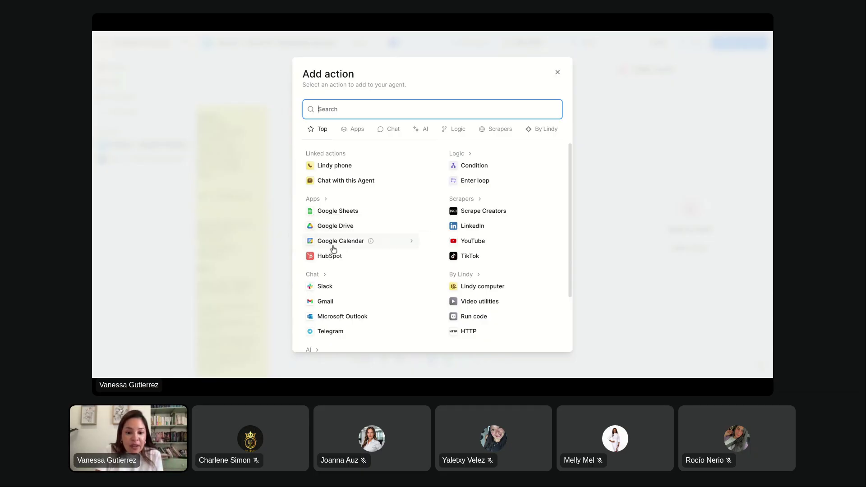
click(353, 243)
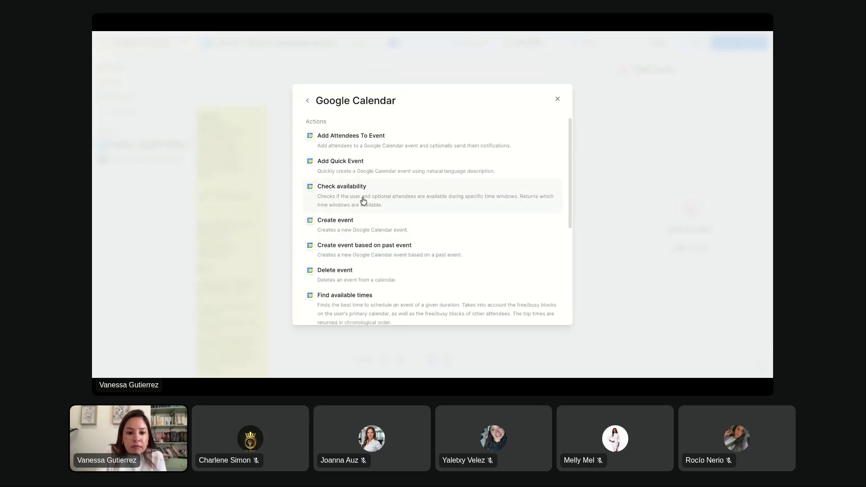
click(358, 230)
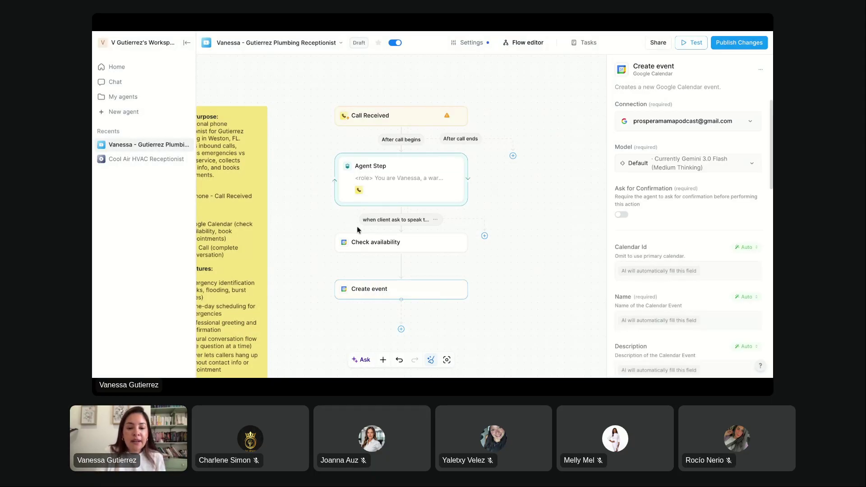
scroll(437, 271, down, 2)
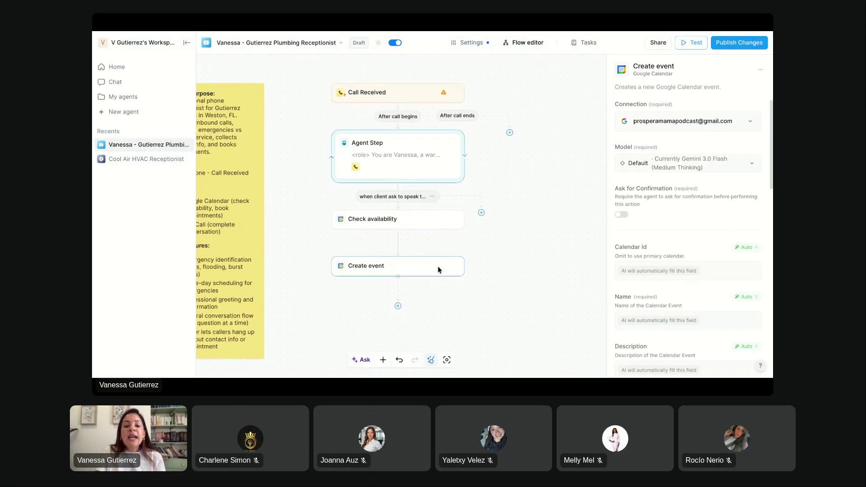
Step: Reopen the Check availability action and look over its settings and its rename, replace, error handling and delete options
click(398, 218)
scroll(399, 218, up, 2)
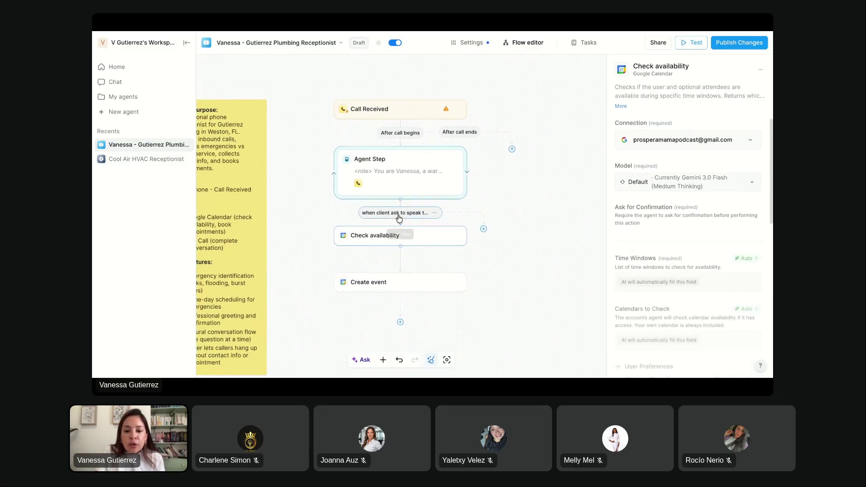
click(458, 242)
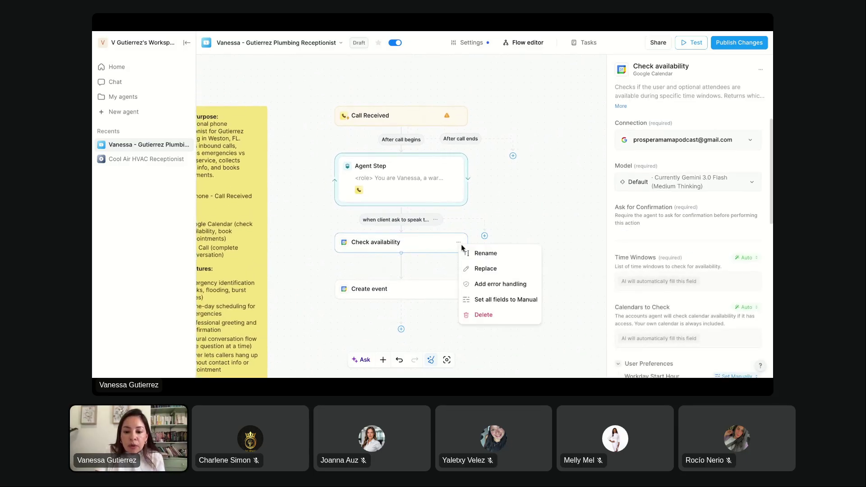
click(397, 244)
click(459, 243)
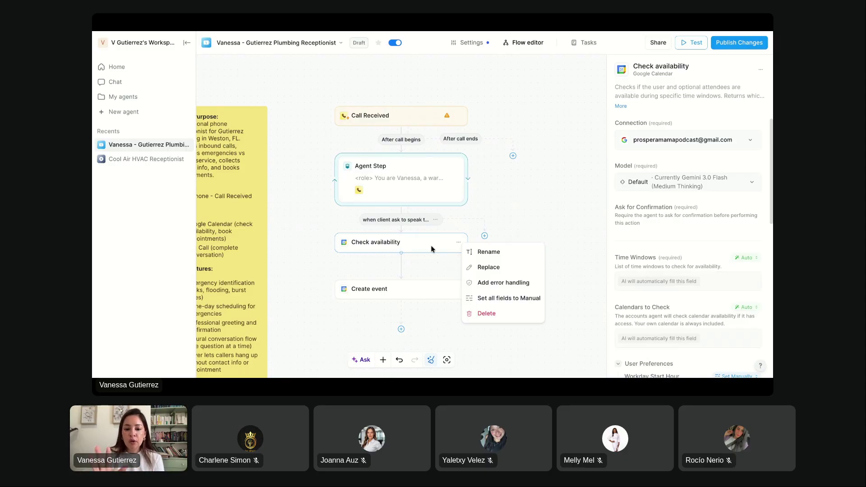
click(397, 291)
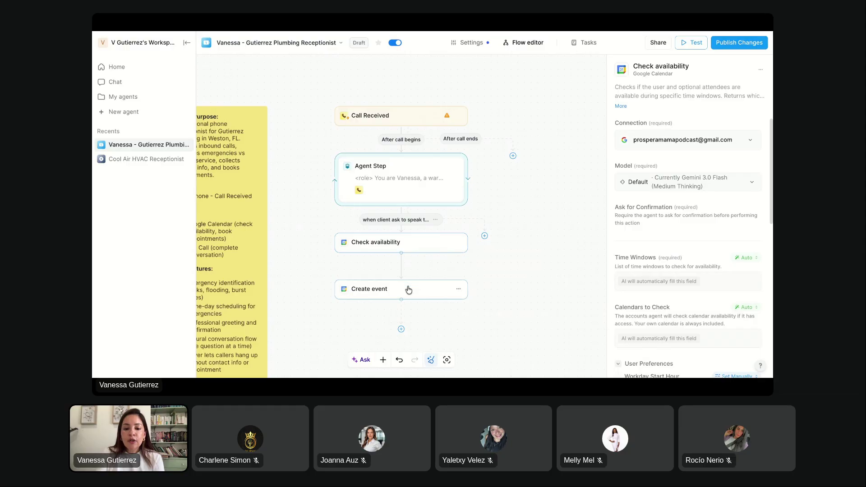
Step: Review the Create event action's fields from Calendar Id and Name through Start, Duration, Recurrence, Attendees and Conference Type
click(408, 290)
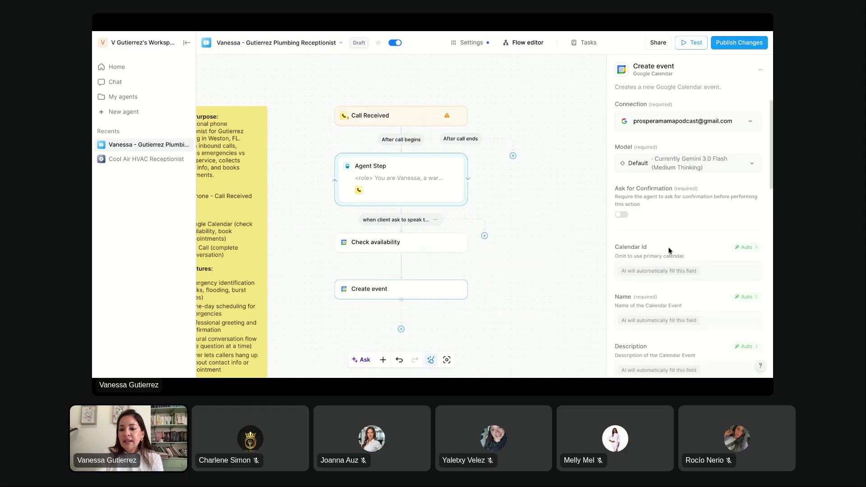
scroll(669, 248, down, 2)
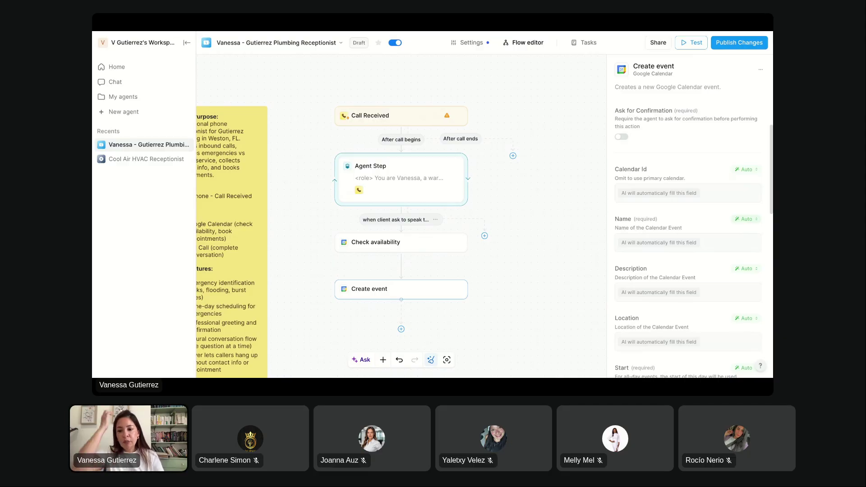
click(746, 219)
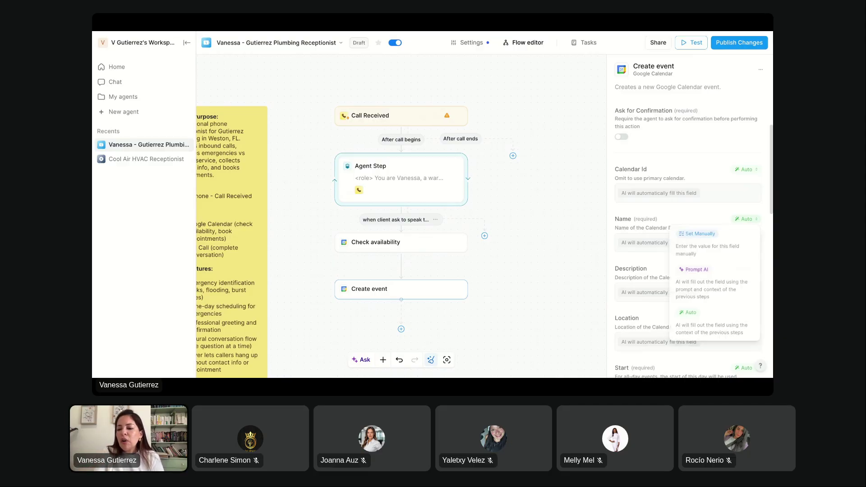
click(653, 278)
scroll(654, 281, down, 3)
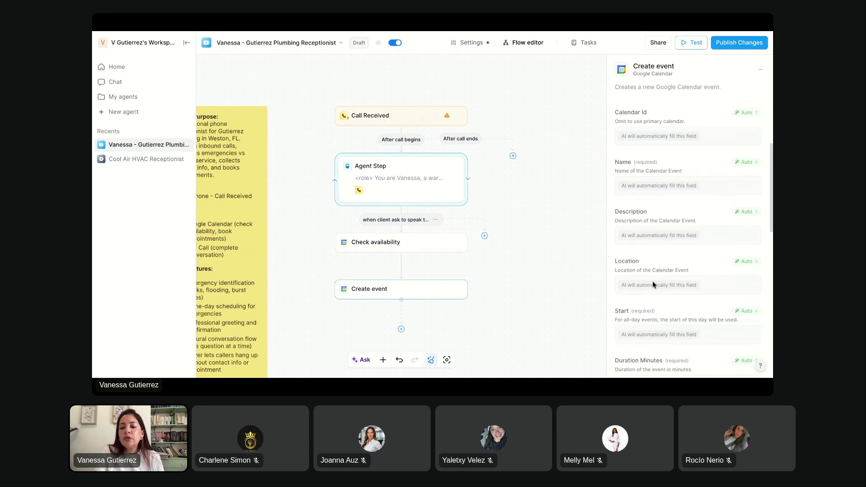
scroll(654, 284, down, 3)
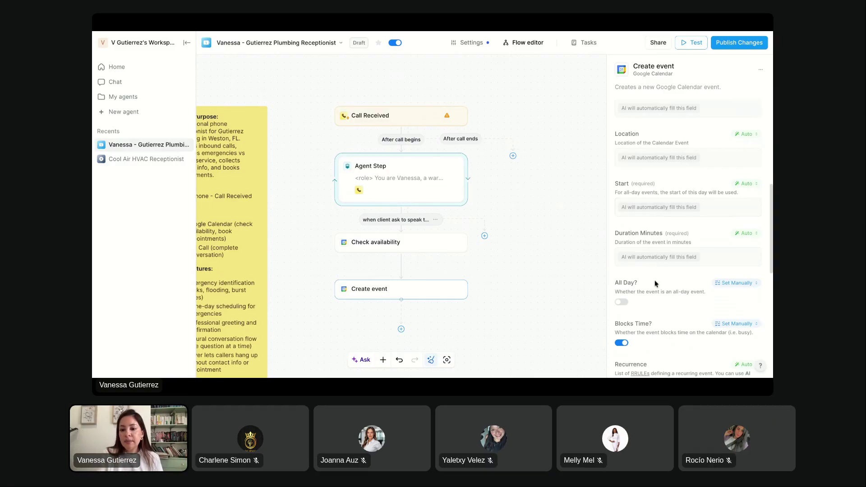
scroll(648, 295, down, 2)
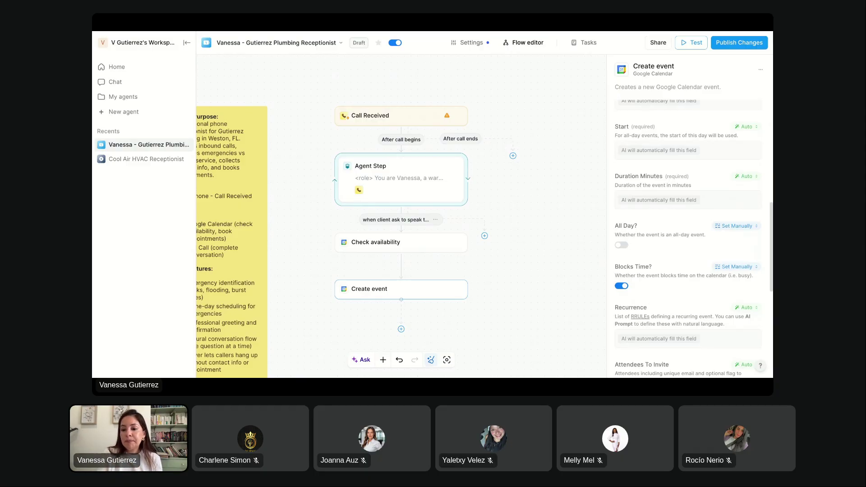
scroll(649, 296, down, 2)
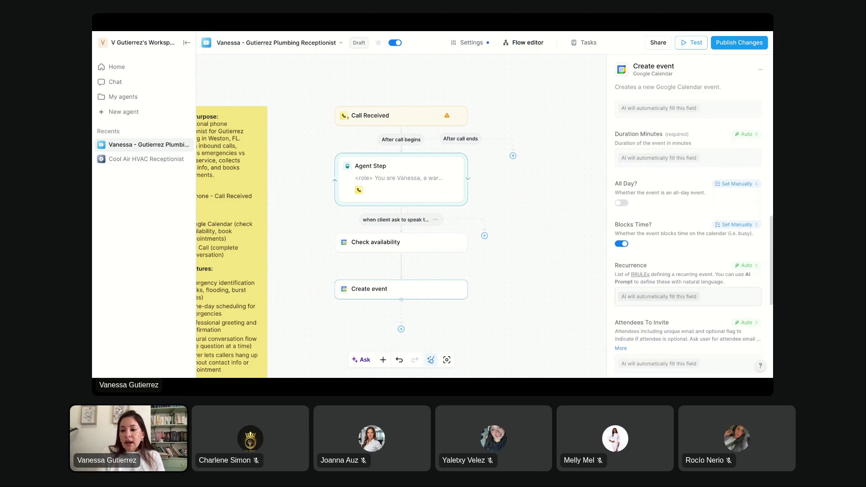
scroll(670, 253, down, 4)
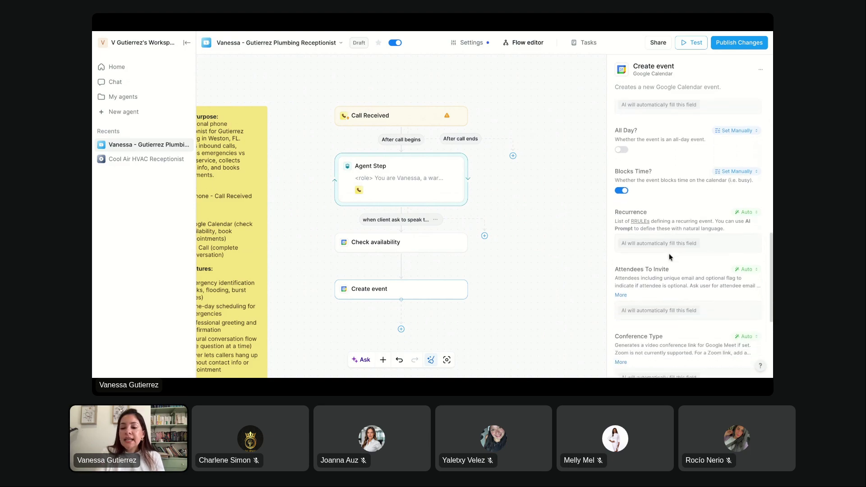
scroll(668, 236, down, 1)
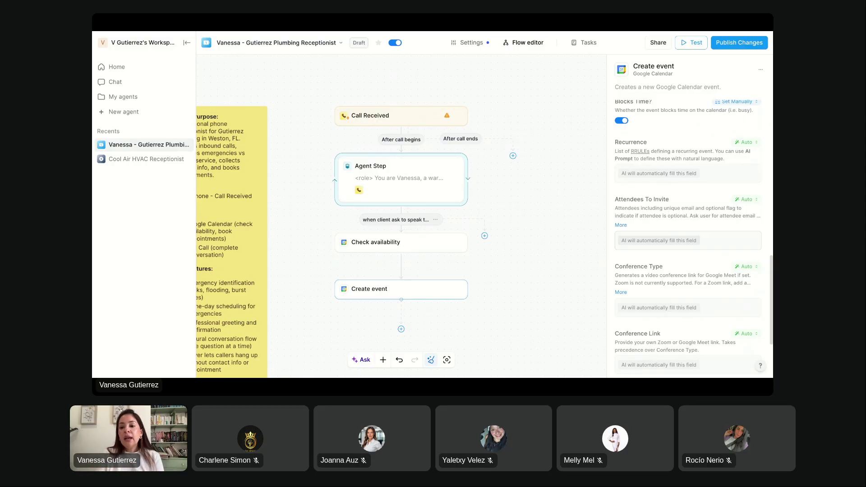
Step: Switch the Create event action's Attendees To Invite field to Set Manually, view Item 1's email address field and collapse the item
click(674, 240)
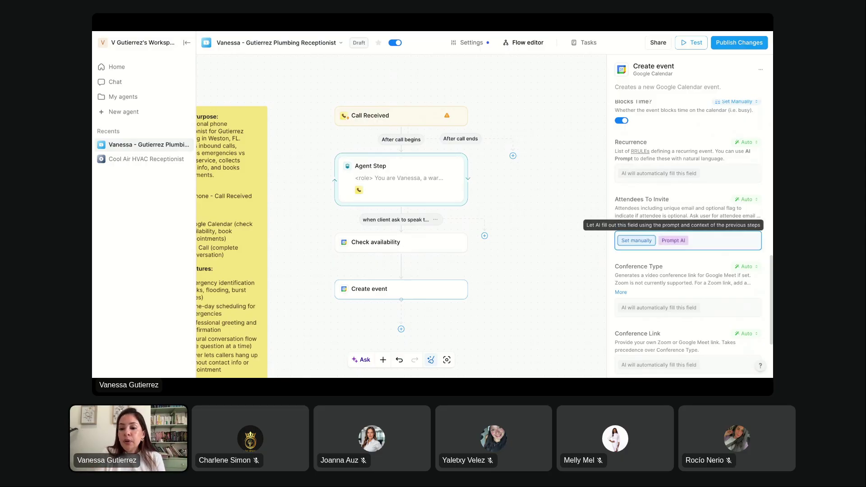
click(635, 240)
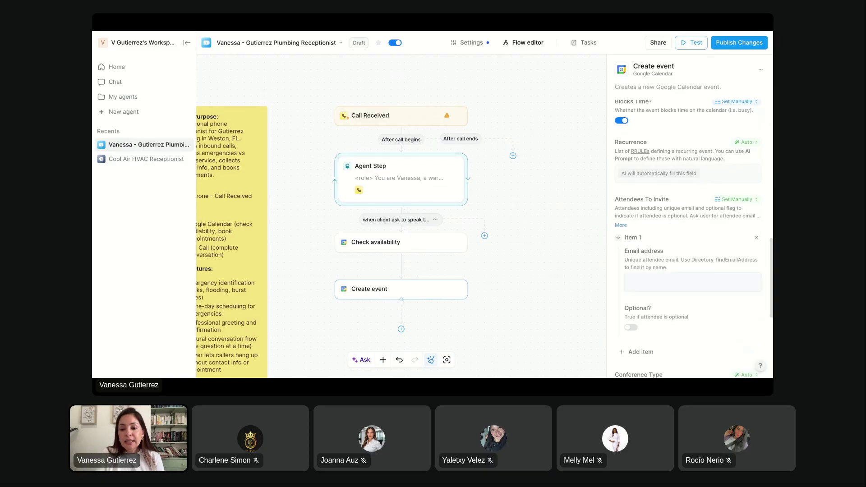
click(642, 283)
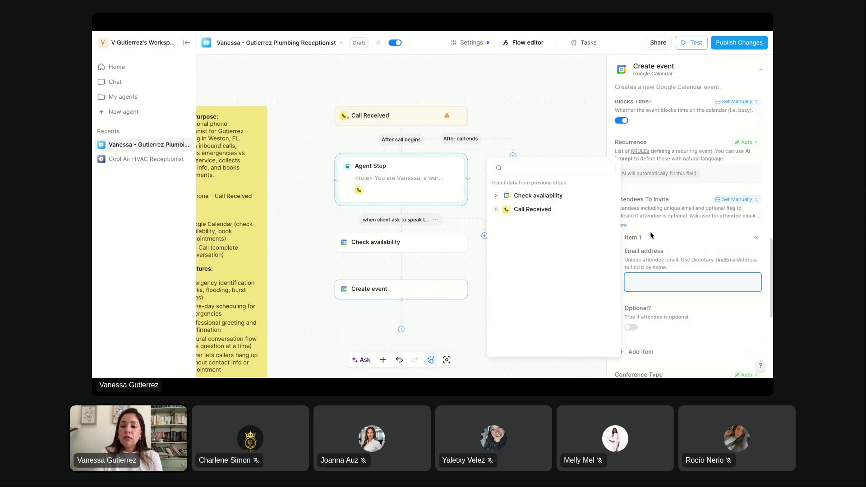
click(671, 238)
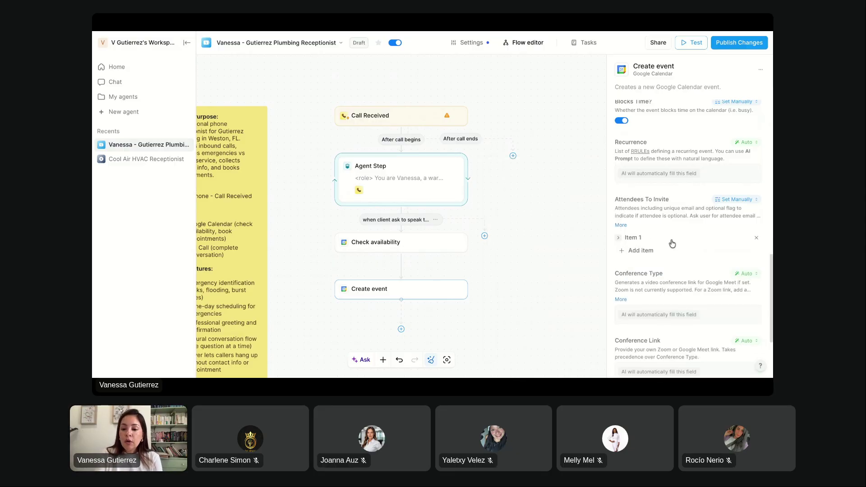
Step: Try the Create event action's Conference Type field on Set Manually and return it to Auto
scroll(665, 291, down, 1)
click(665, 292)
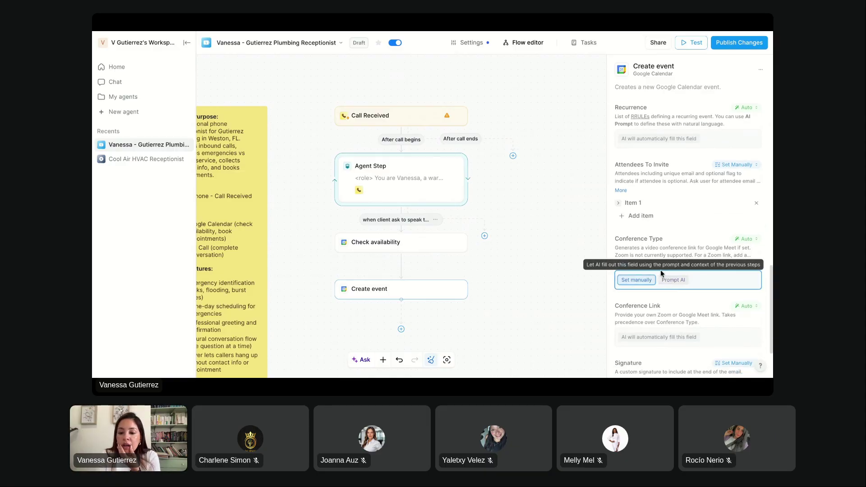
click(628, 280)
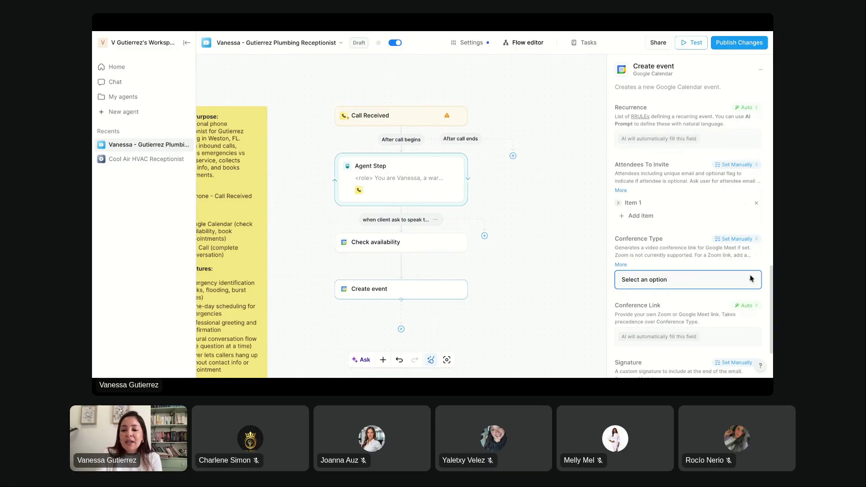
click(740, 240)
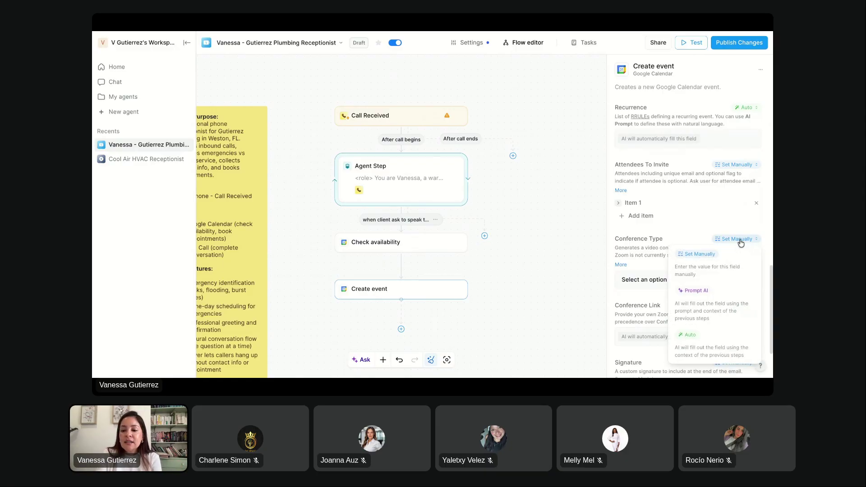
click(700, 348)
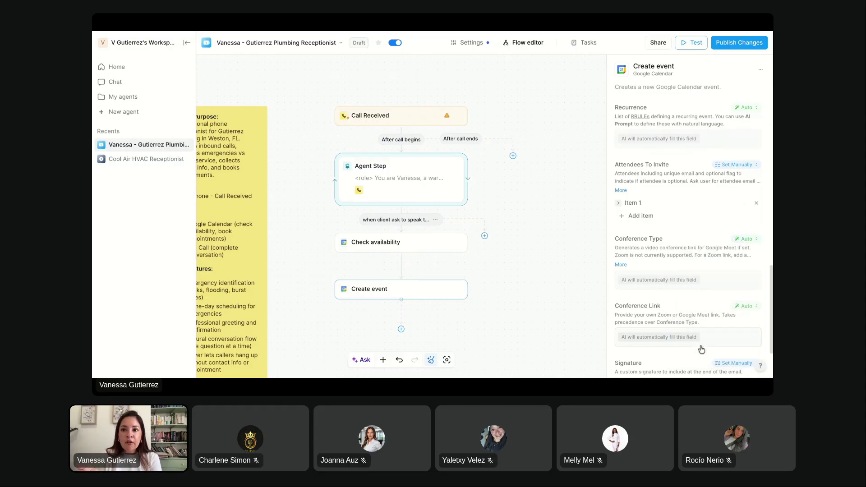
Step: Review the Create event action's Conference Link, Signature and Allow Scheduling Conflicts fields, including the Signature field's fill mode options
scroll(688, 317, down, 3)
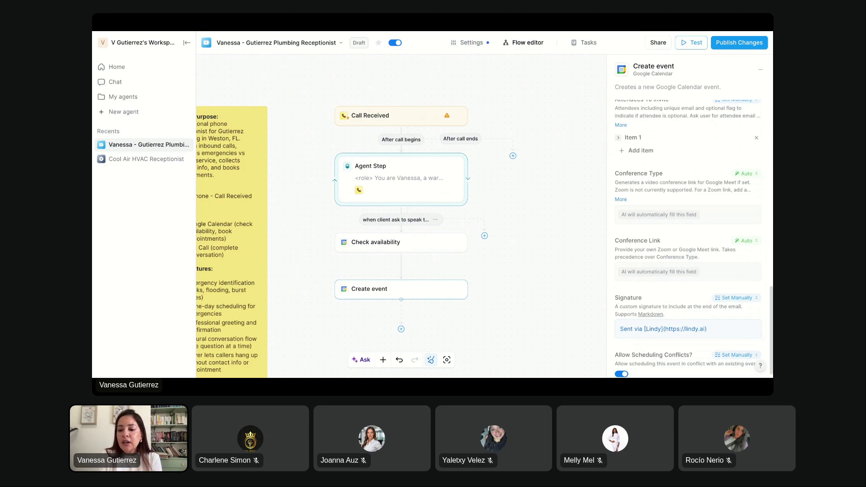
scroll(689, 238, down, 1)
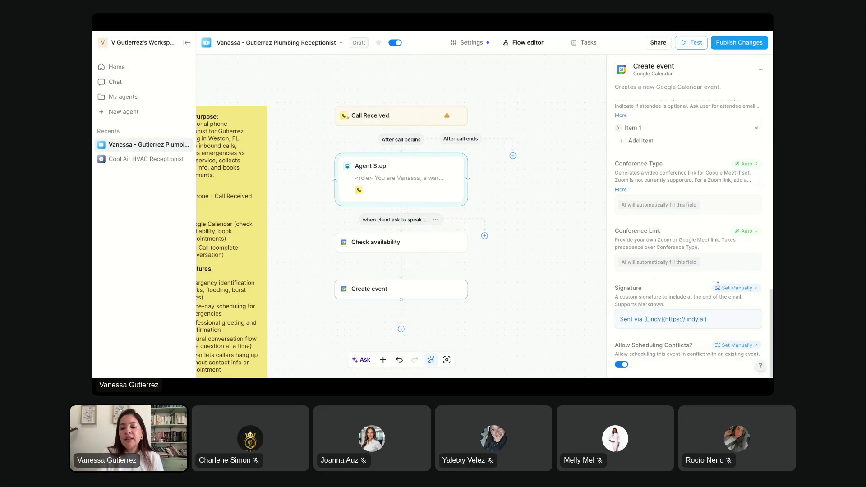
click(737, 289)
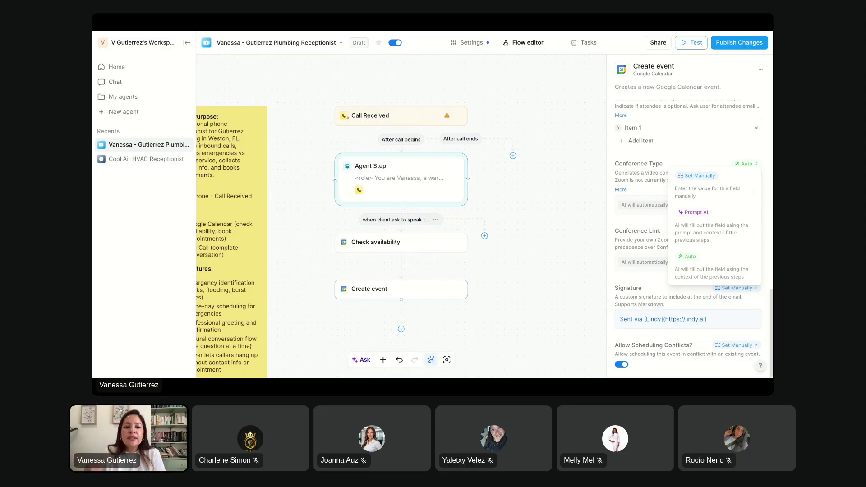
click(551, 285)
Step: Start adding an action after Create event and look over the available apps, chat, AI, logic, scraper and By Lindy actions
scroll(528, 318, down, 2)
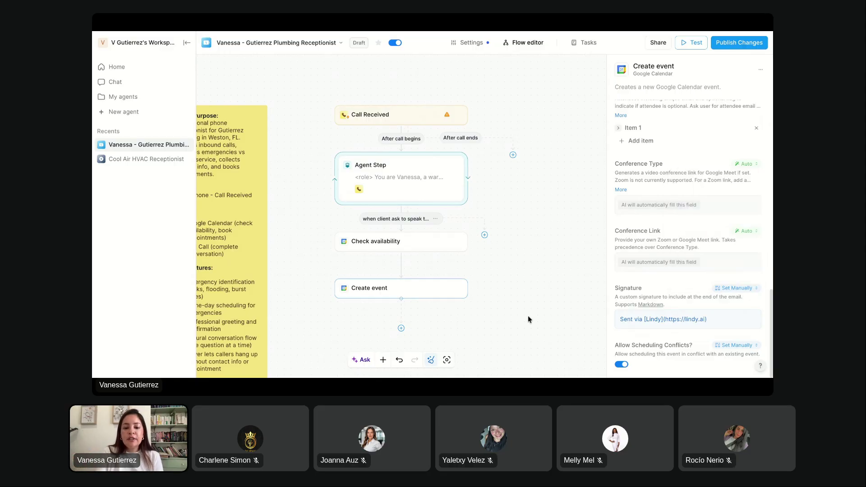
scroll(529, 319, down, 3)
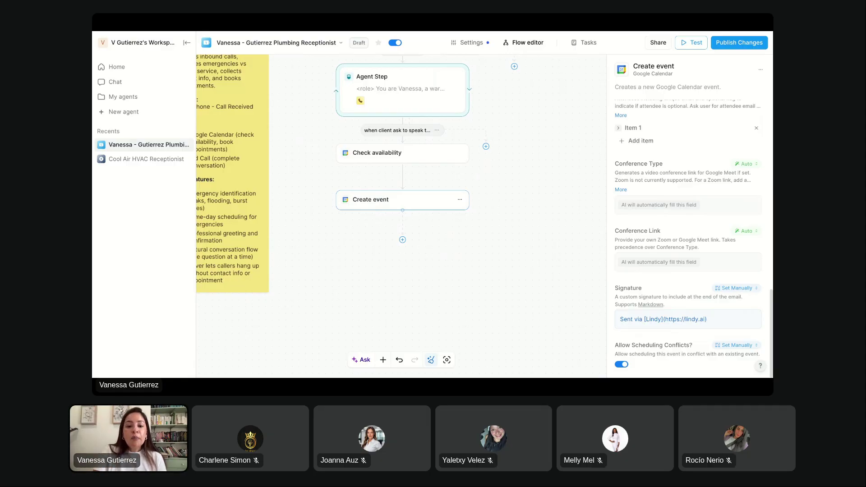
click(402, 240)
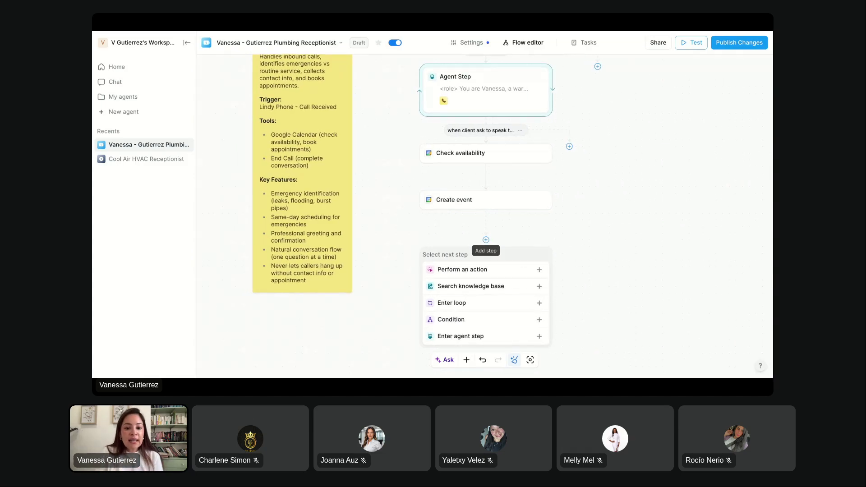
click(451, 271)
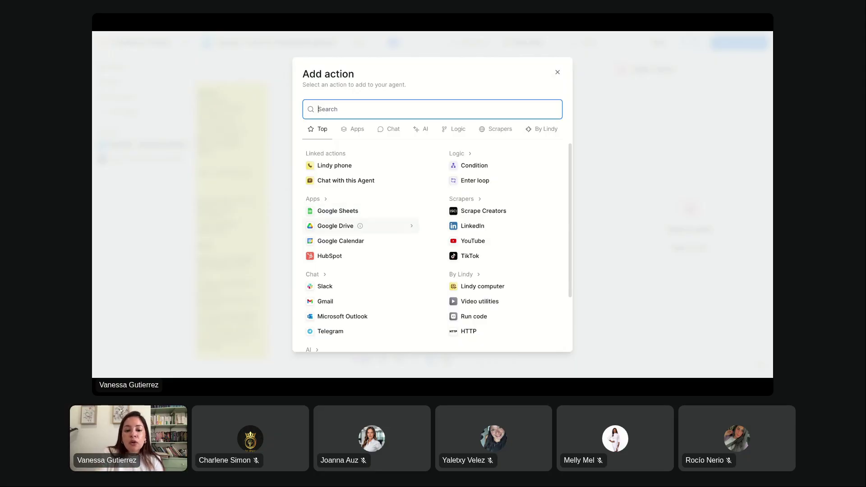
scroll(334, 257, down, 1)
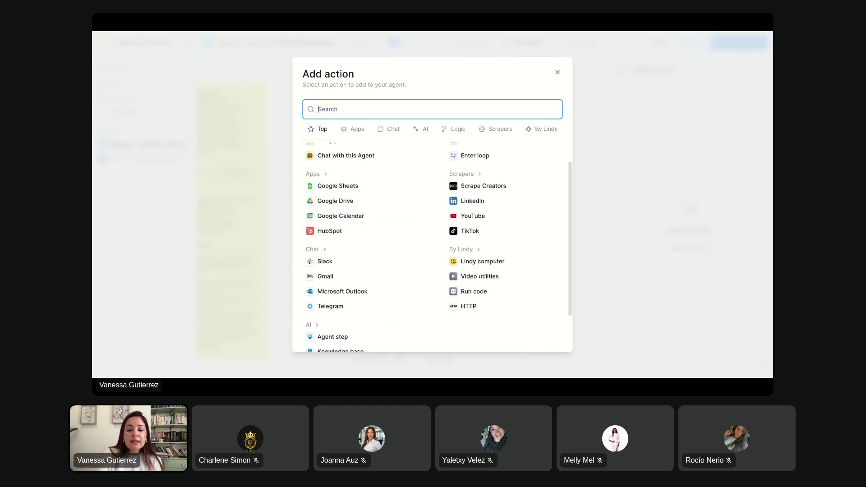
scroll(324, 279, up, 1)
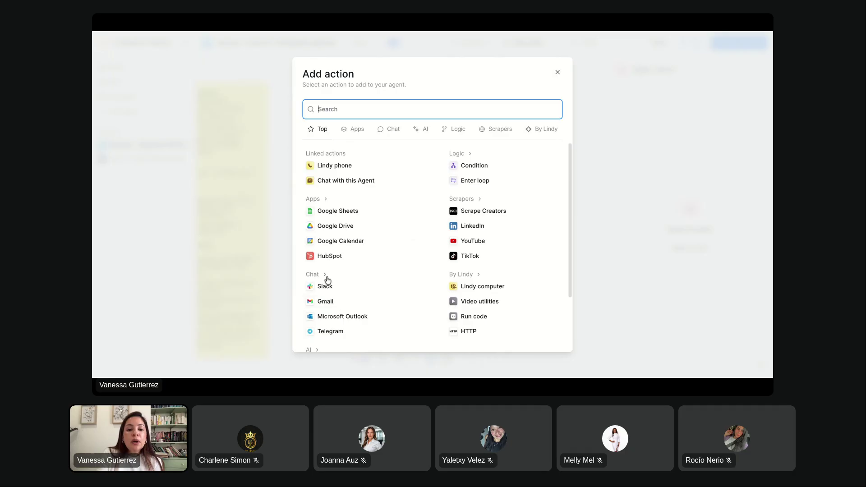
scroll(327, 280, down, 1)
scroll(327, 280, down, 2)
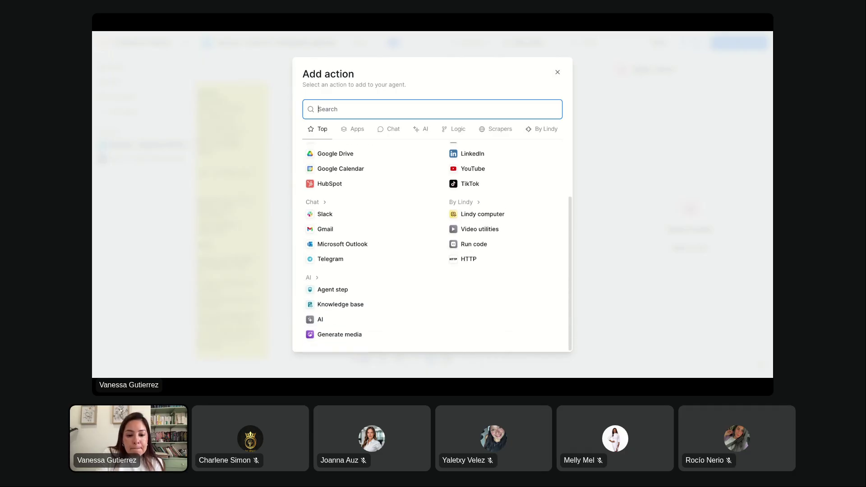
scroll(327, 284, up, 3)
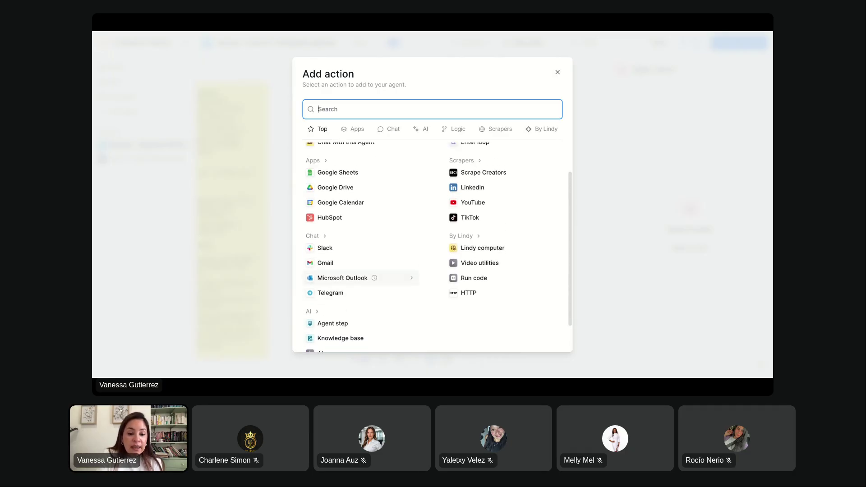
scroll(334, 298, up, 1)
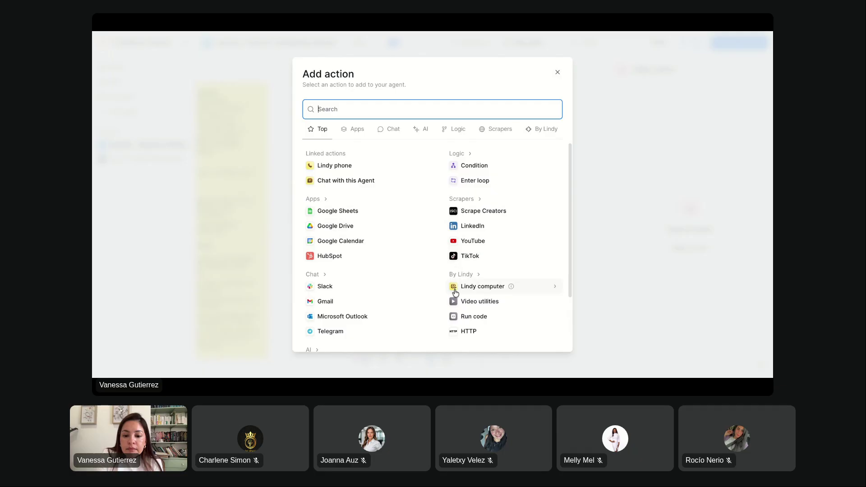
scroll(454, 287, down, 2)
scroll(454, 289, up, 2)
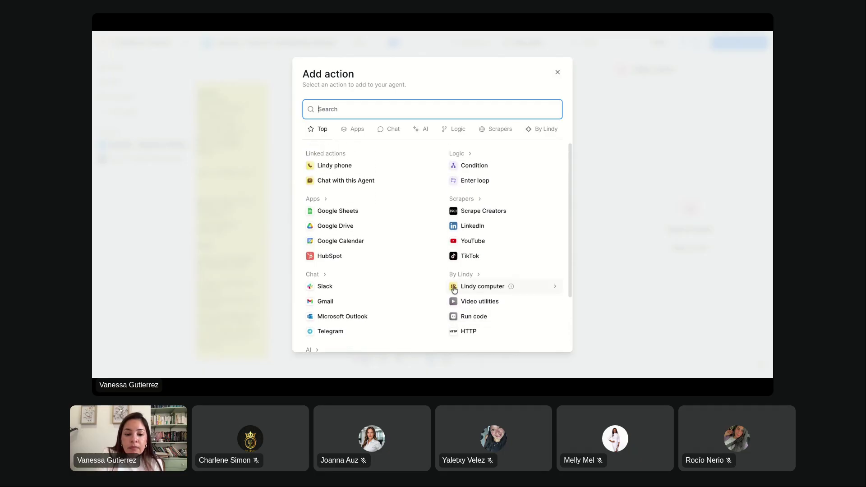
Step: Look through the Google Sheets actions and add Update row after the Create event action
click(349, 213)
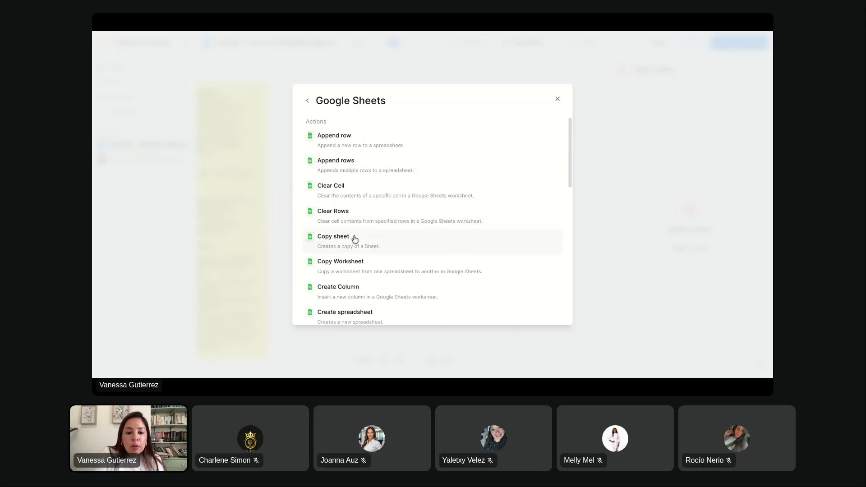
scroll(354, 239, down, 1)
scroll(355, 241, down, 3)
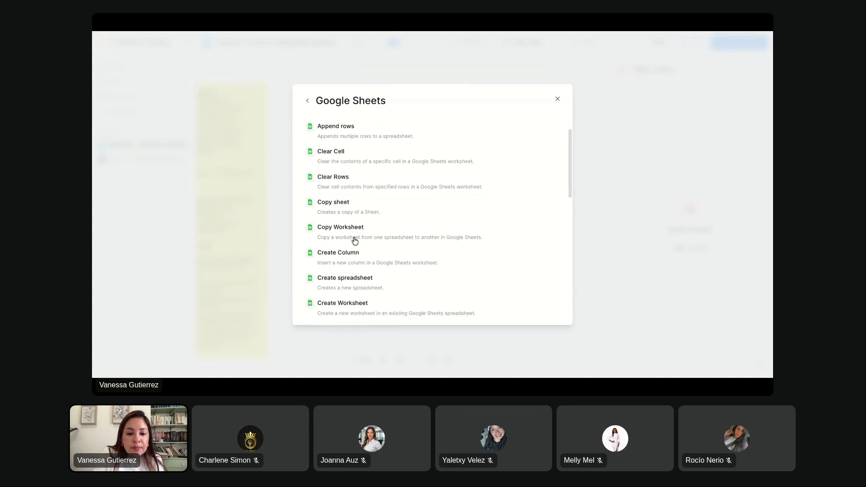
scroll(355, 241, down, 4)
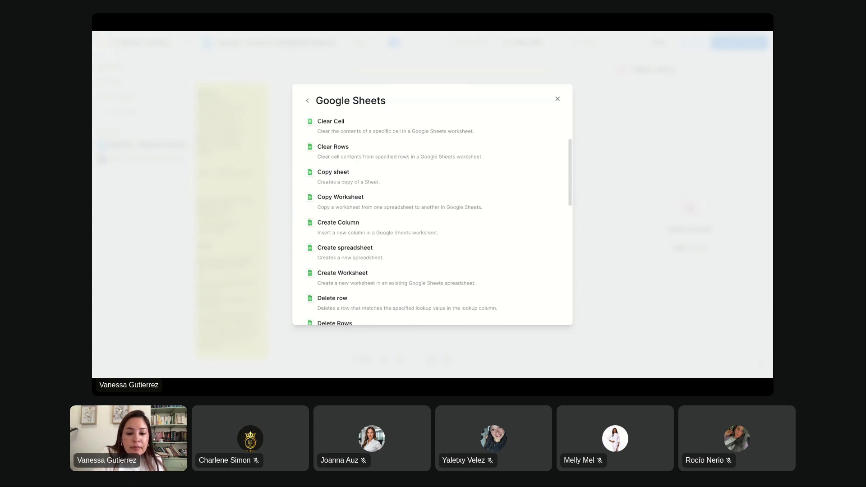
scroll(355, 241, down, 8)
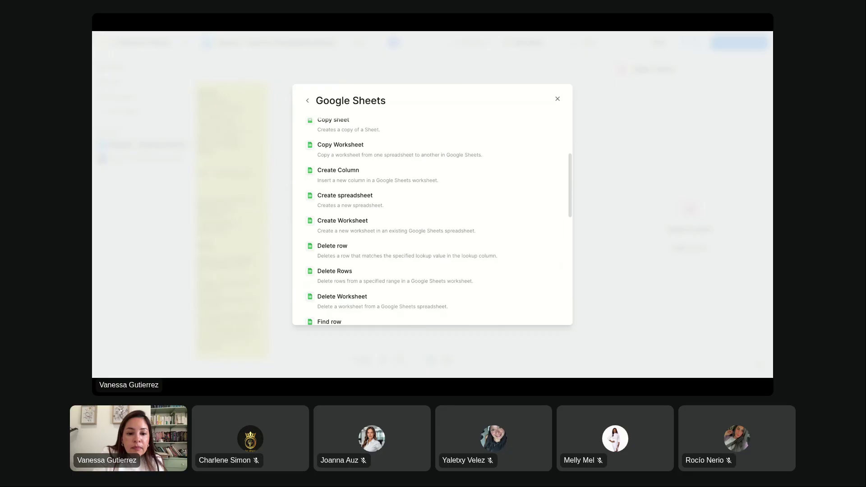
scroll(352, 288, down, 2)
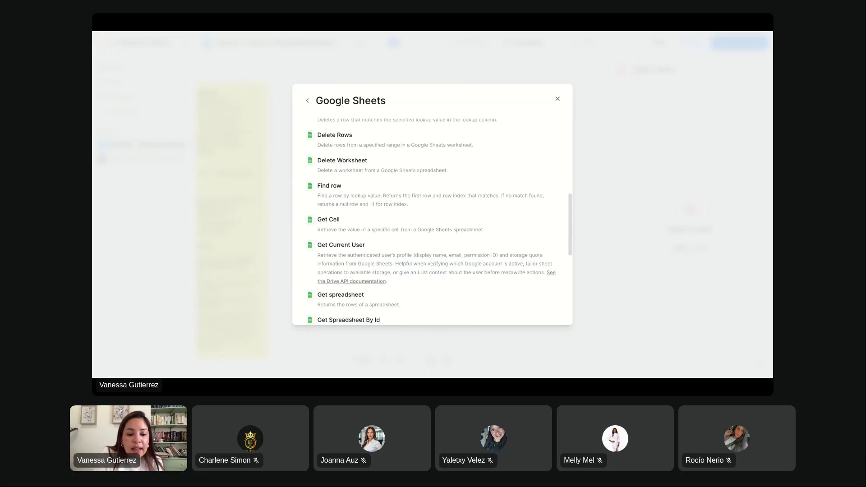
scroll(352, 287, down, 6)
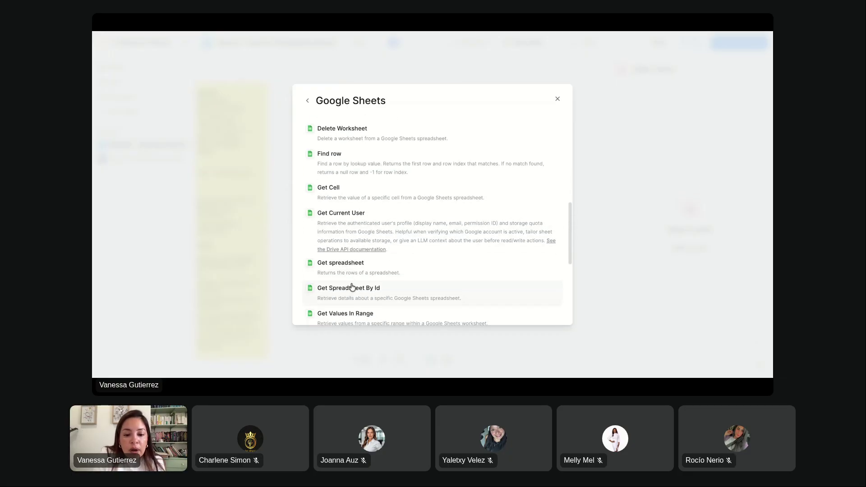
scroll(352, 280, down, 6)
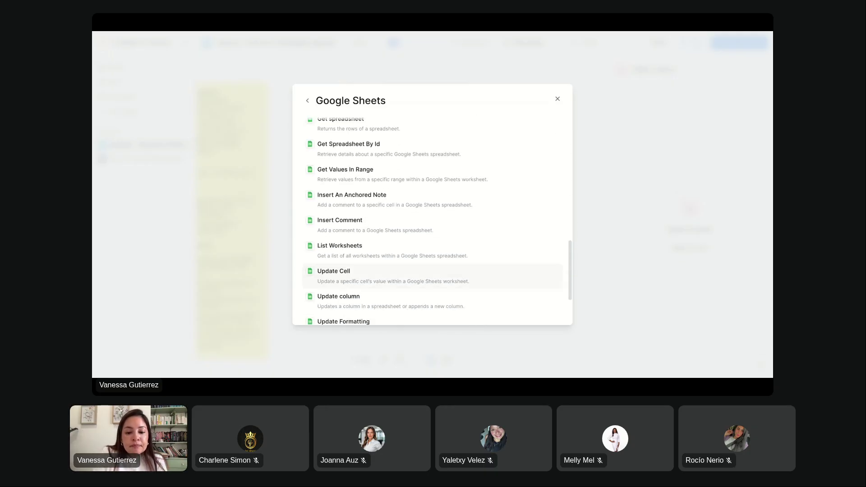
scroll(352, 280, down, 5)
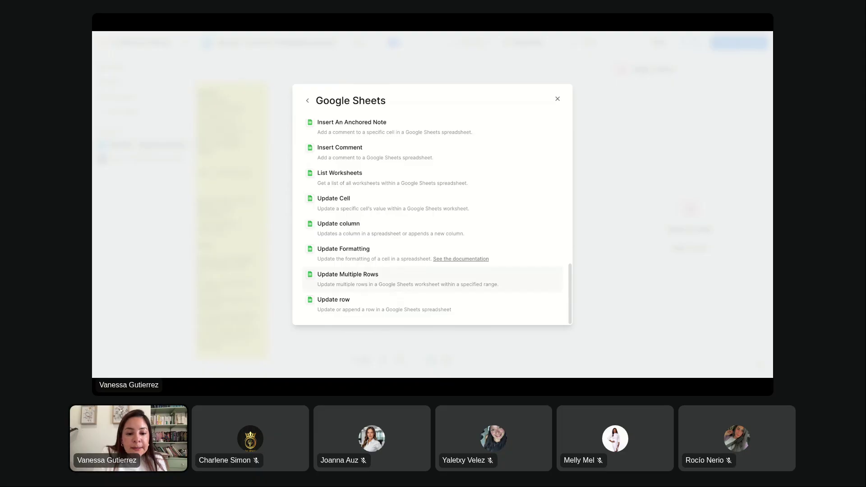
click(352, 311)
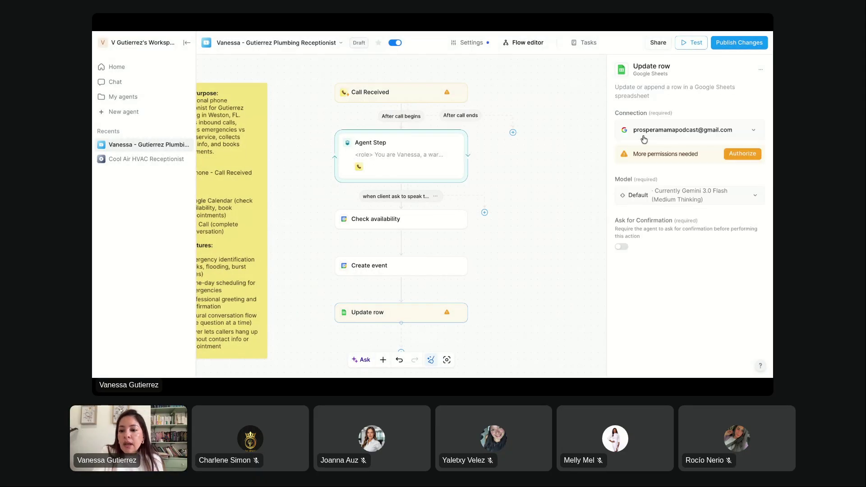
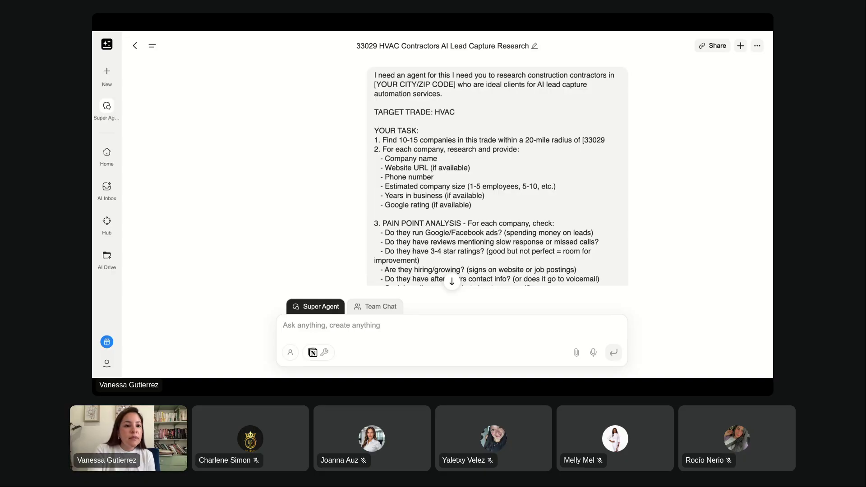
Step: In Genspark, read through the 33029 HVAC contractor research prompt and the agent's searches and maps that follow it
mouse_move(107, 80)
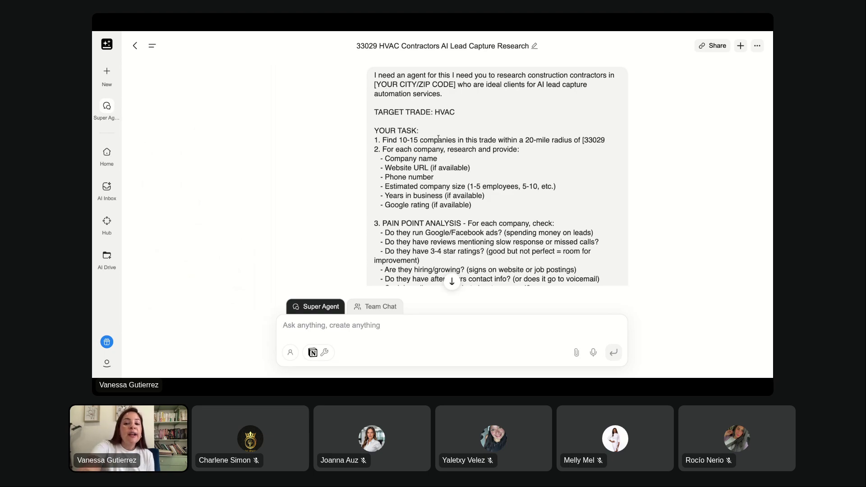
scroll(433, 167, down, 2)
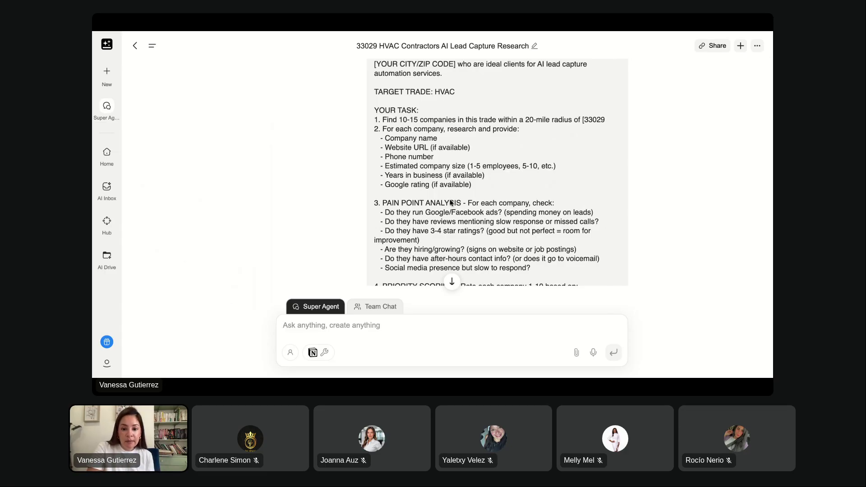
scroll(451, 203, down, 4)
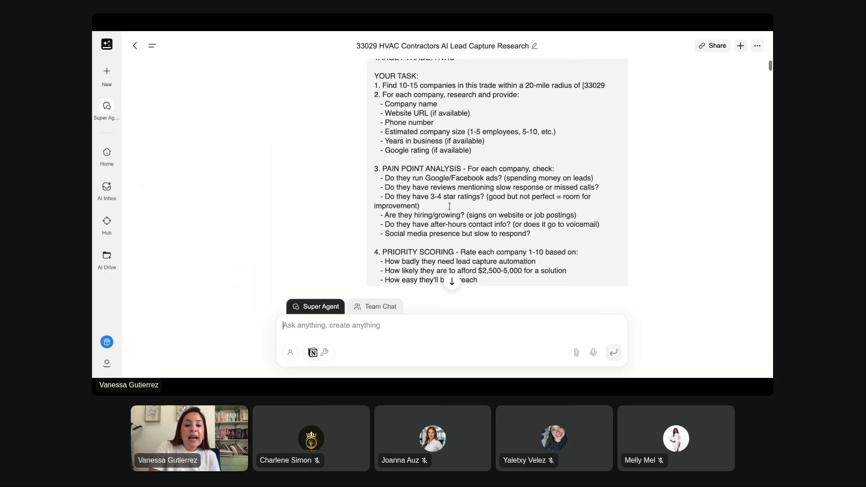
scroll(449, 206, down, 10)
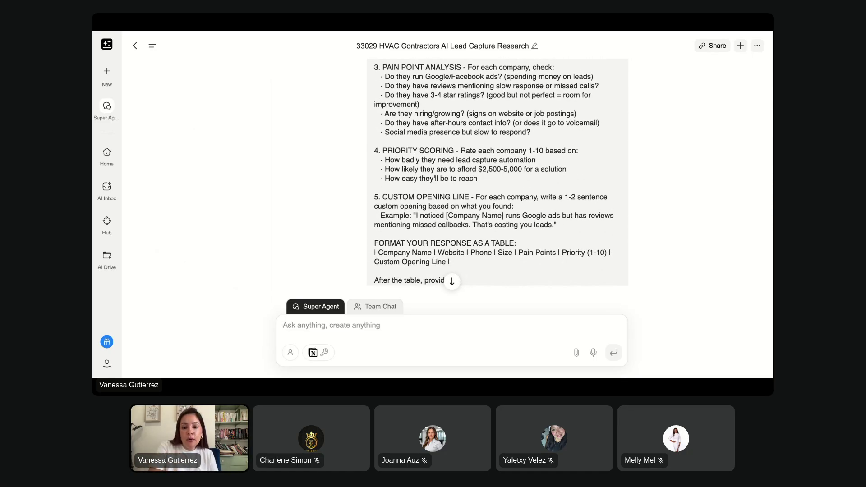
scroll(452, 203, down, 10)
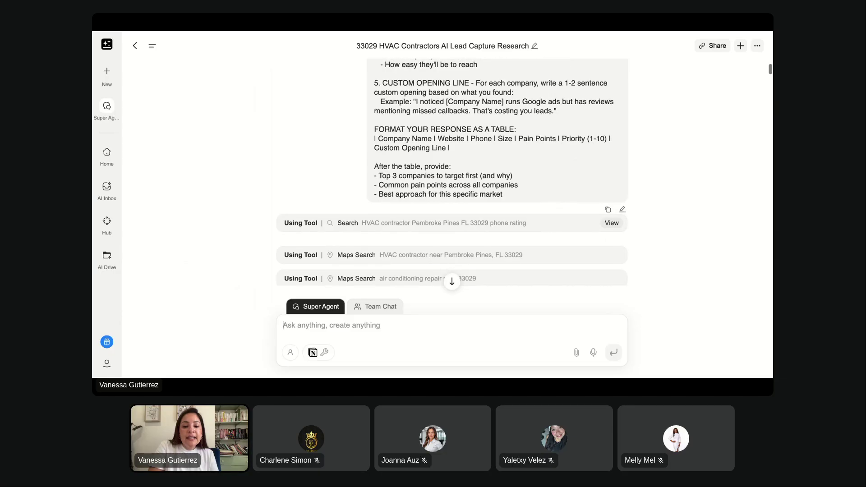
scroll(452, 203, down, 20)
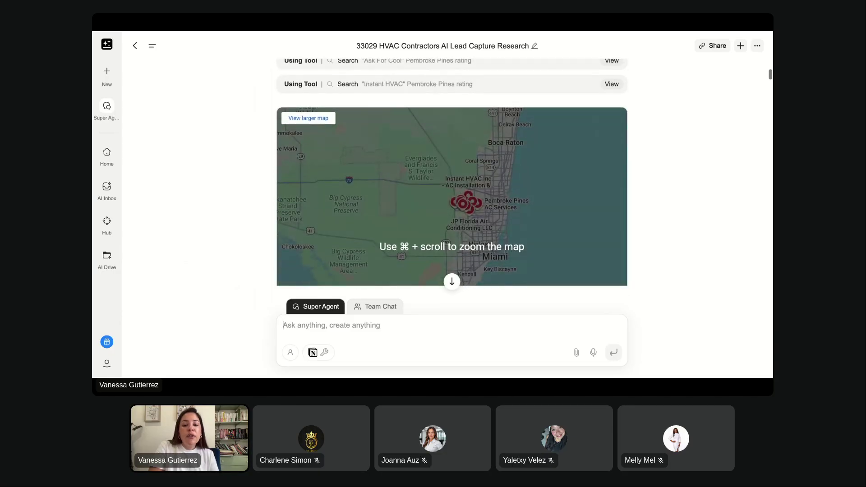
scroll(452, 203, down, 15)
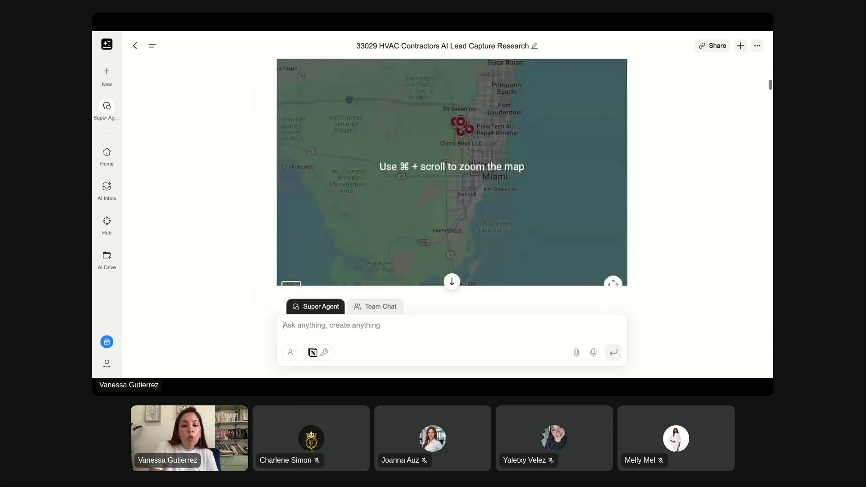
scroll(451, 203, down, 15)
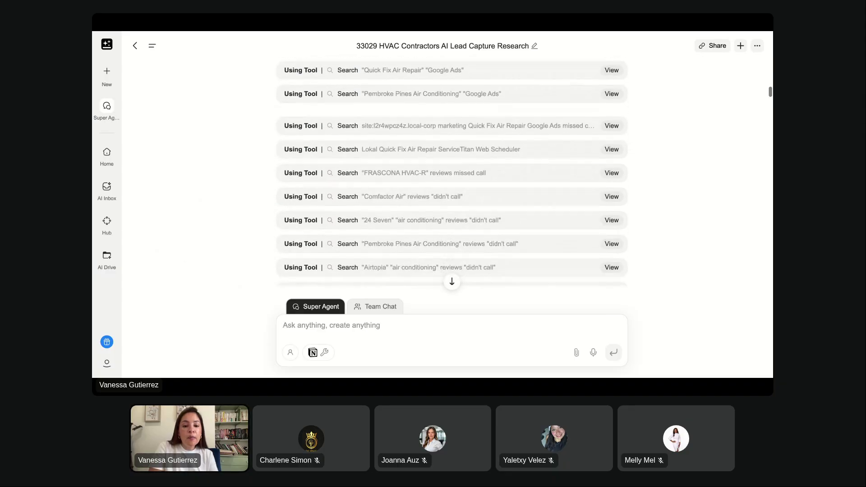
Step: Examine the Deep Research output, including the company table's websites, phones, sizes and pain points and the suggested opening lines
scroll(452, 203, down, 3)
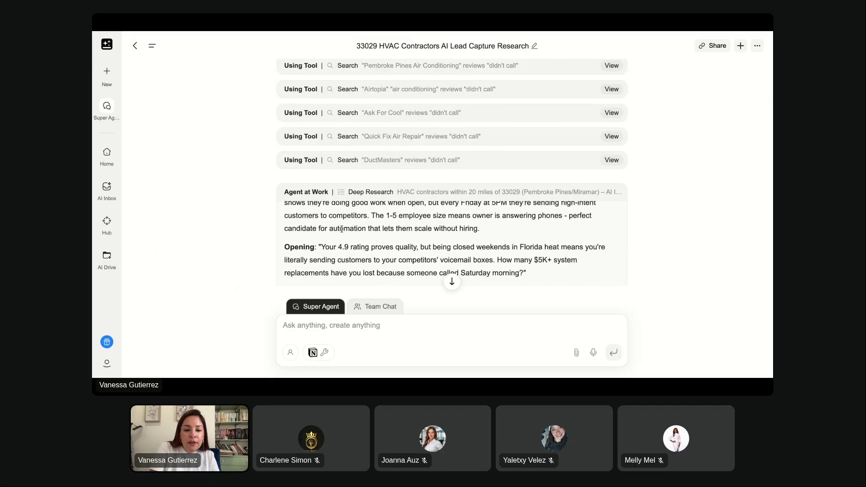
scroll(341, 232, up, 5)
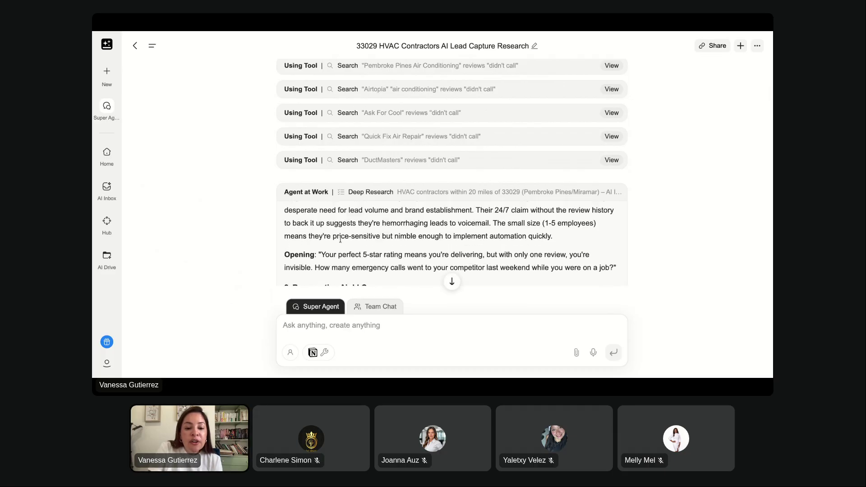
scroll(340, 239, up, 10)
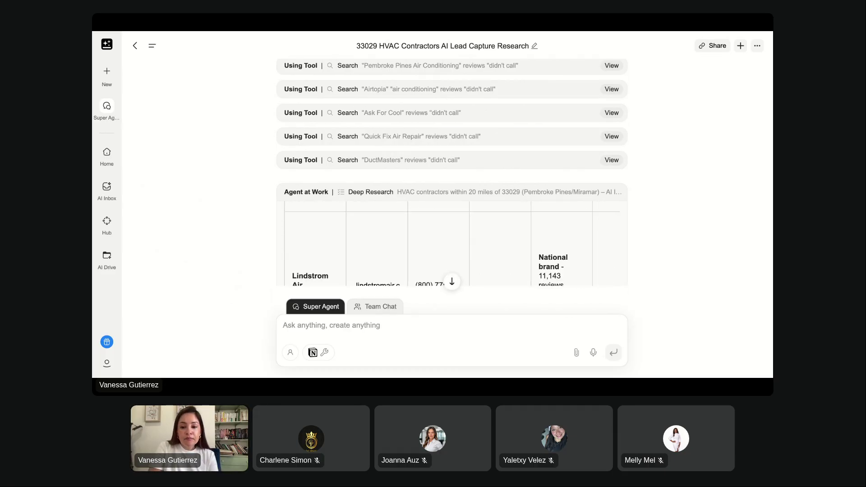
scroll(340, 230, up, 5)
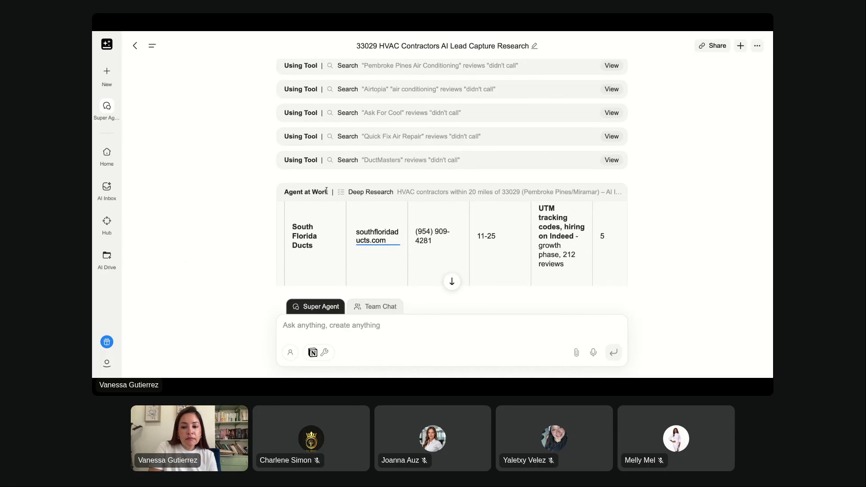
scroll(321, 216, up, 10)
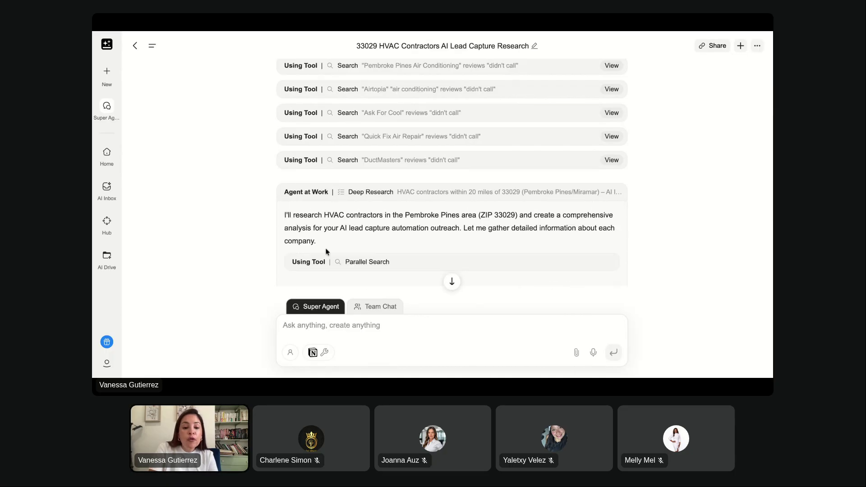
scroll(326, 248, down, 3)
scroll(330, 246, down, 5)
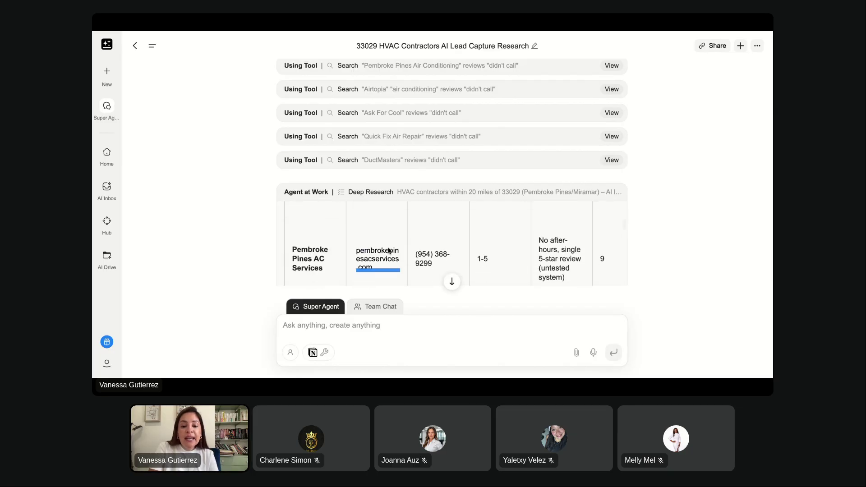
scroll(500, 265, up, 3)
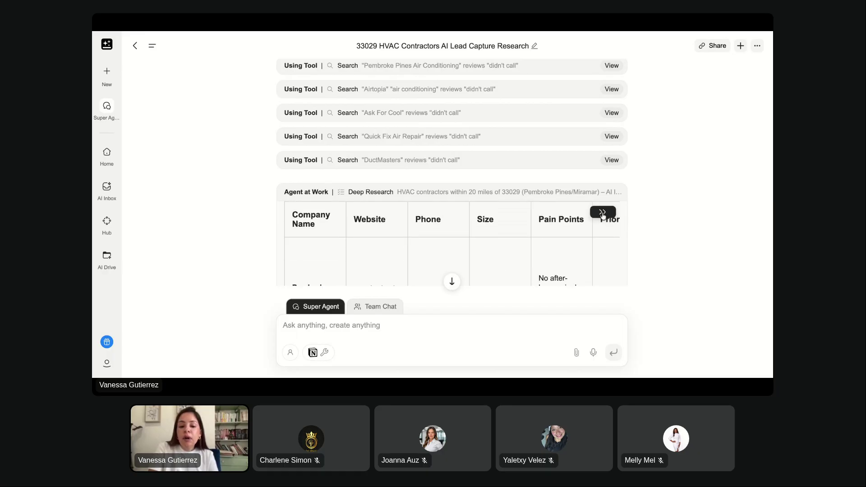
click(602, 211)
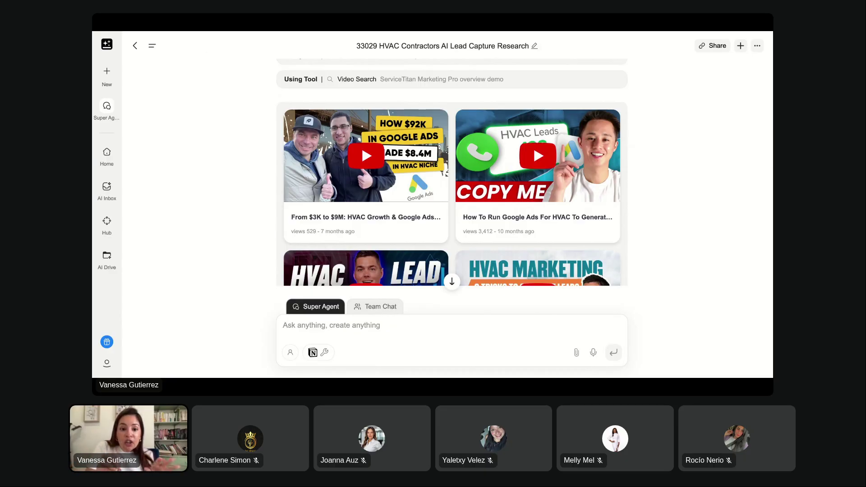
Step: Look through the video search results on HVAC lead generation, AI call answering and ServiceTitan Marketing Pro
scroll(383, 227, down, 1)
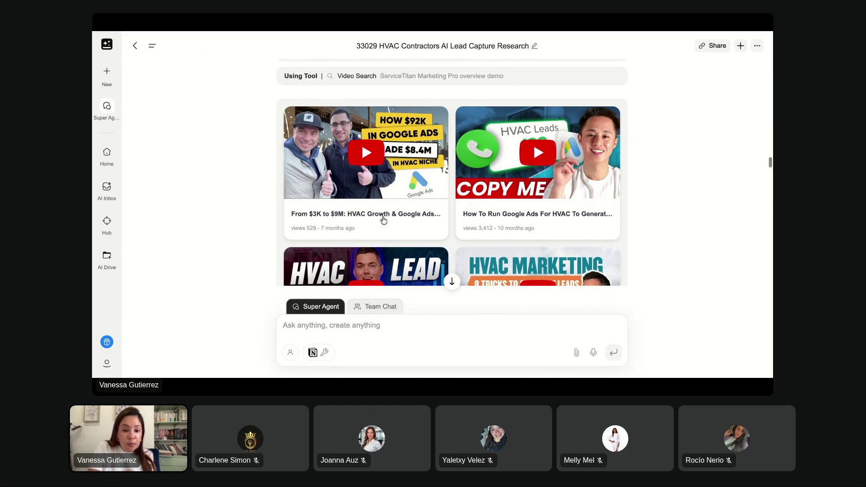
scroll(382, 219, down, 2)
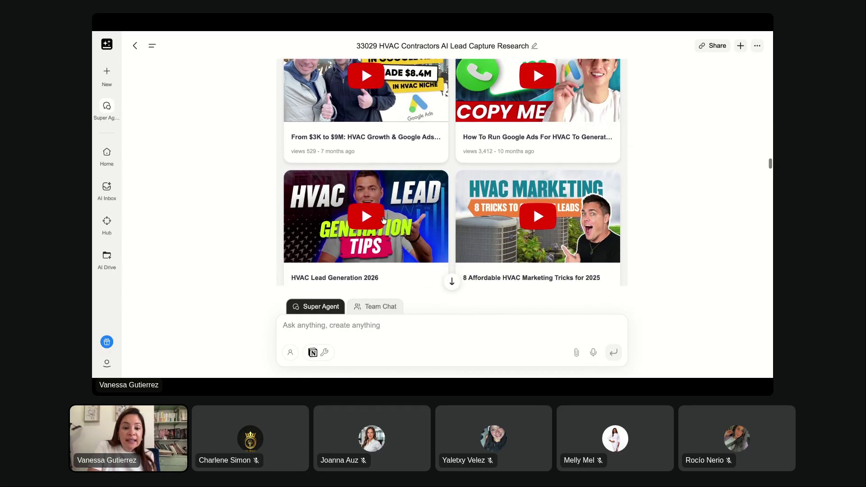
scroll(383, 220, down, 5)
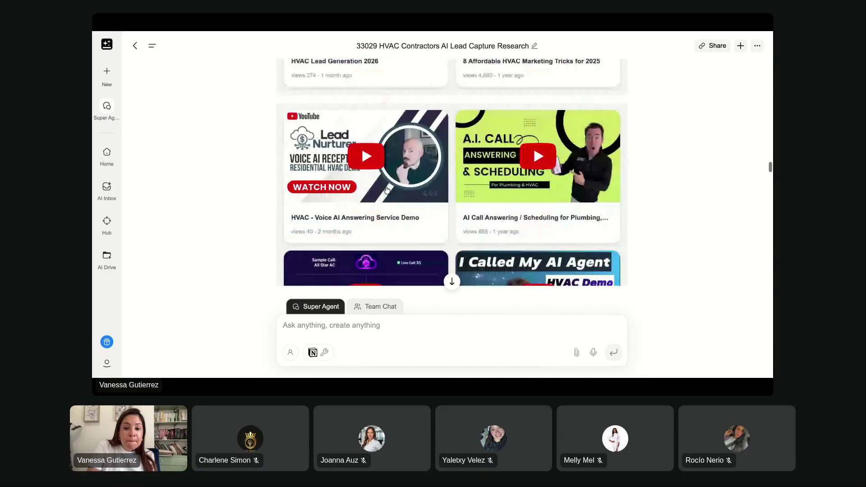
scroll(387, 190, down, 3)
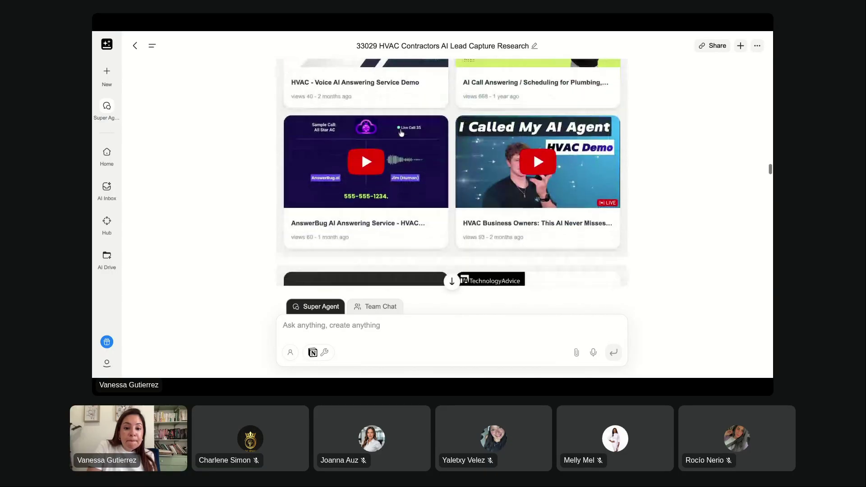
scroll(401, 132, down, 3)
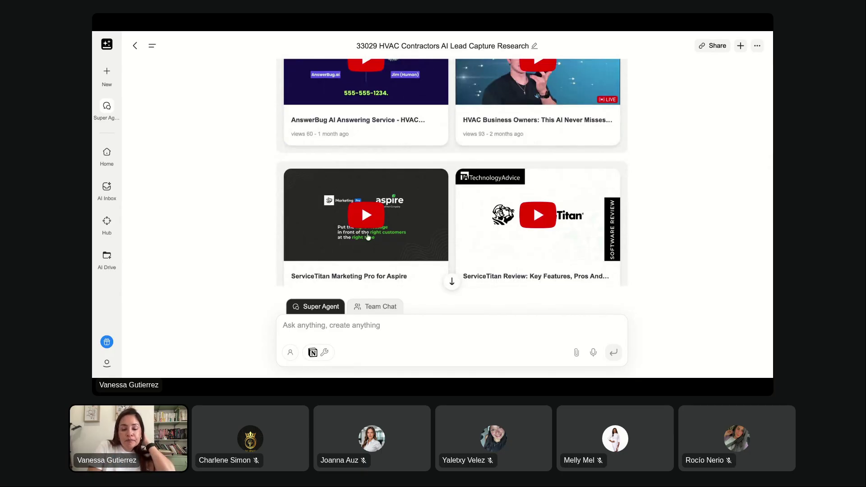
scroll(367, 249, down, 2)
scroll(367, 249, down, 4)
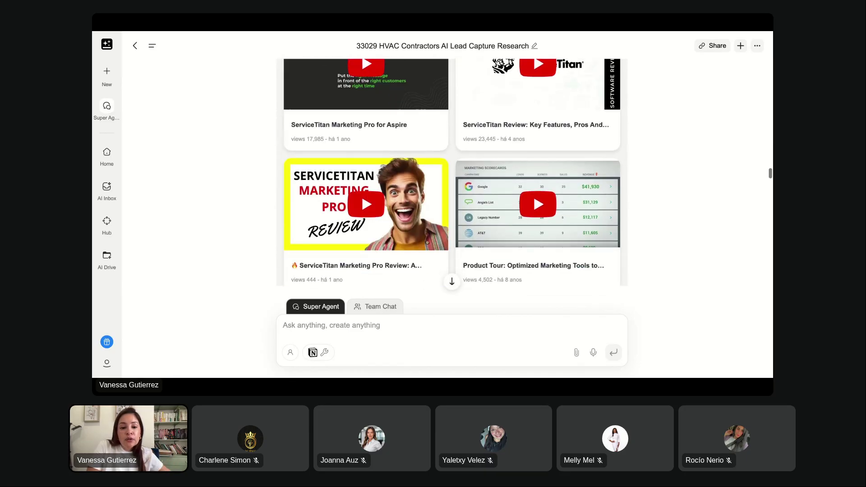
scroll(452, 172, up, 5)
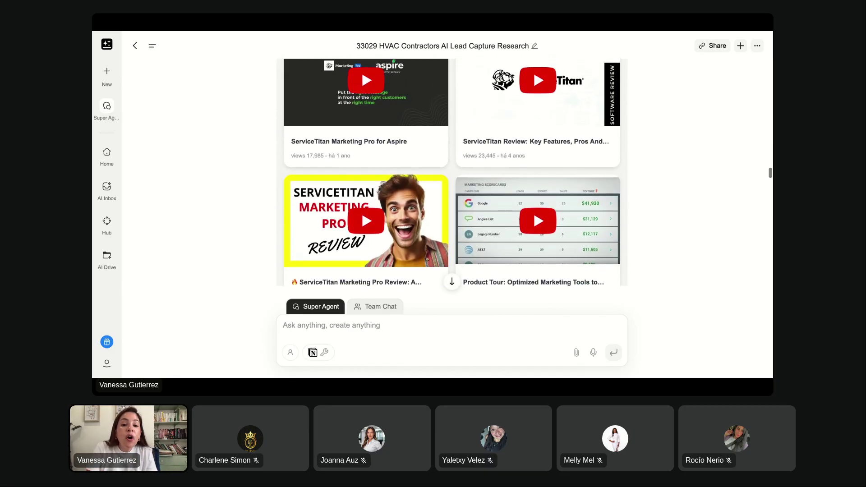
scroll(360, 135, up, 3)
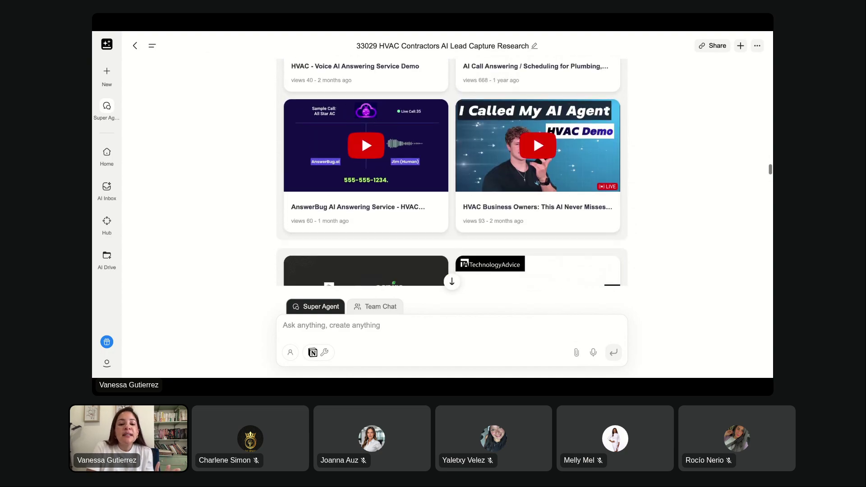
scroll(452, 172, up, 2)
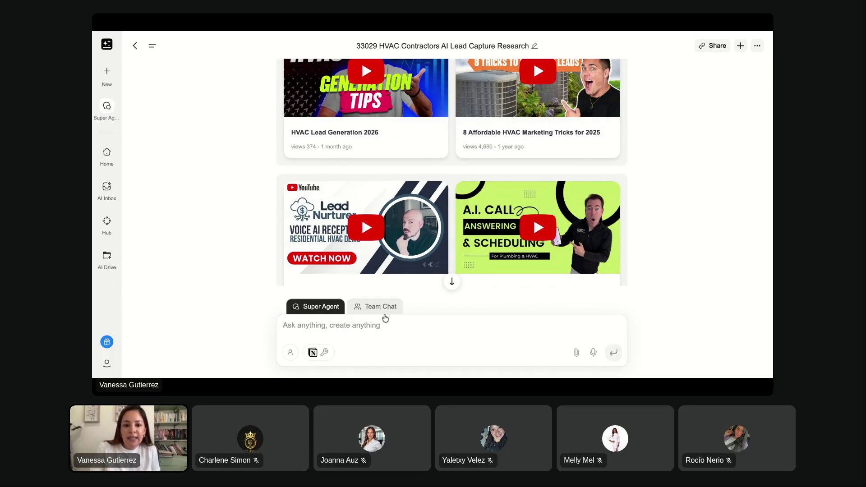
Step: Go back to the question about how companies sell this service and review the HVAC Lead Tracker table above it
scroll(379, 253, up, 3)
scroll(391, 220, up, 10)
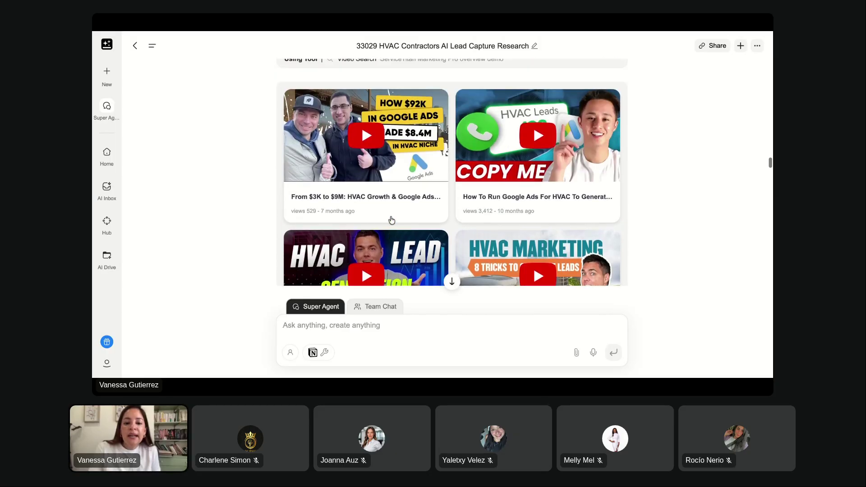
scroll(392, 220, up, 10)
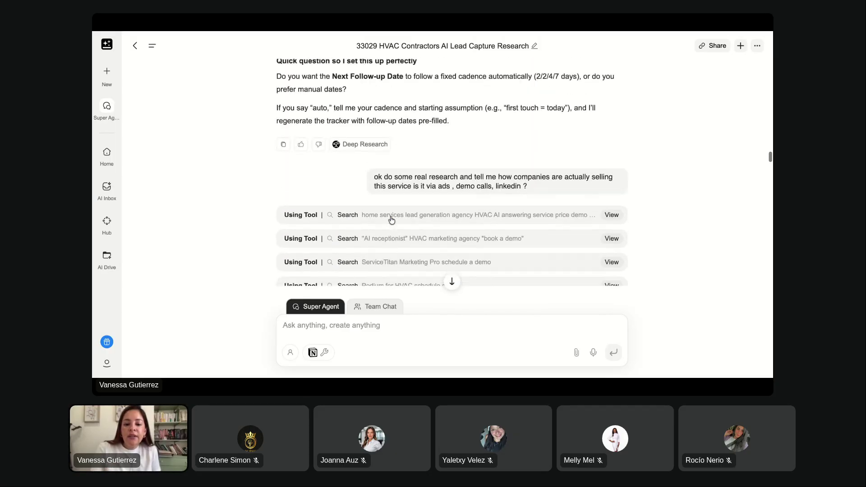
scroll(392, 220, up, 5)
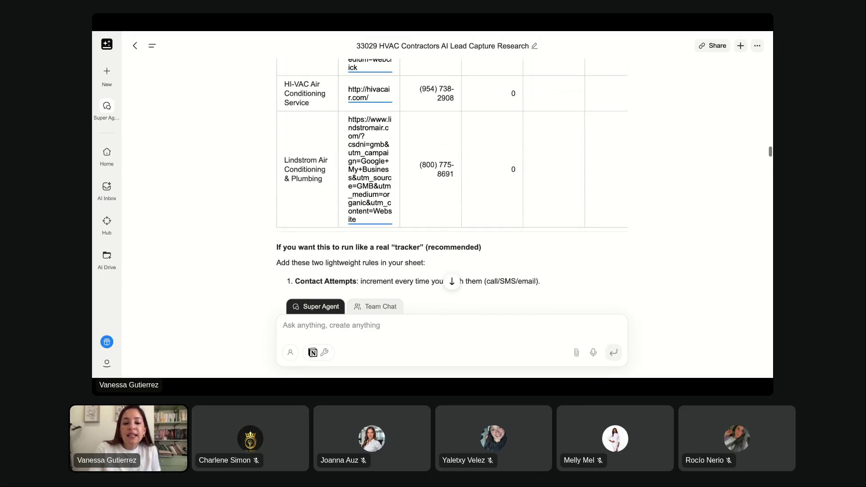
scroll(391, 220, up, 8)
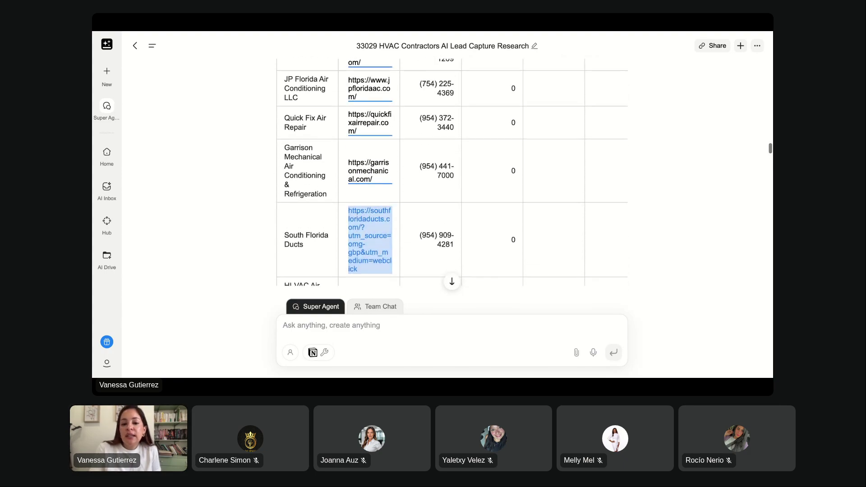
scroll(391, 220, up, 5)
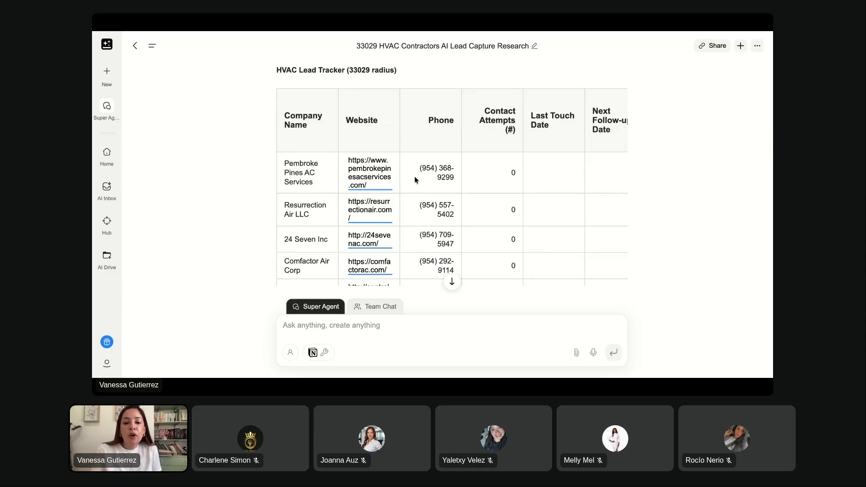
Step: Review the common pain points, best market approach, top 3 companies to target and the researched contractor table
scroll(416, 179, up, 3)
scroll(423, 170, up, 12)
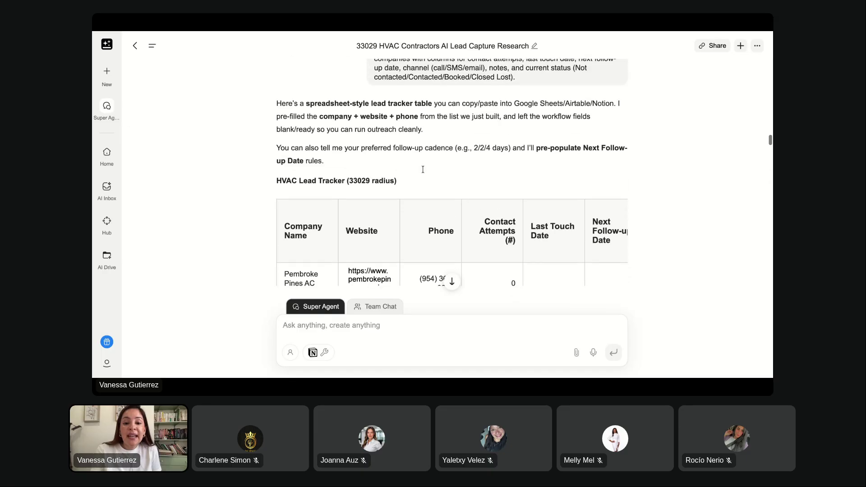
scroll(451, 171, up, 8)
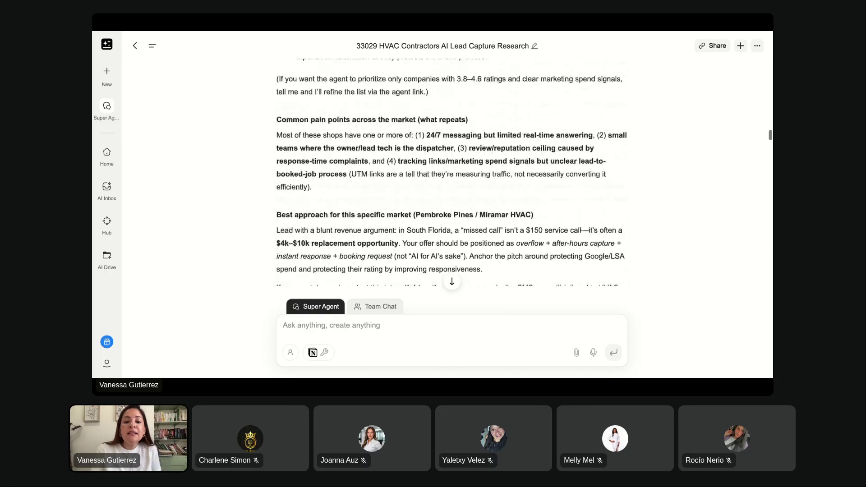
scroll(451, 172, up, 3)
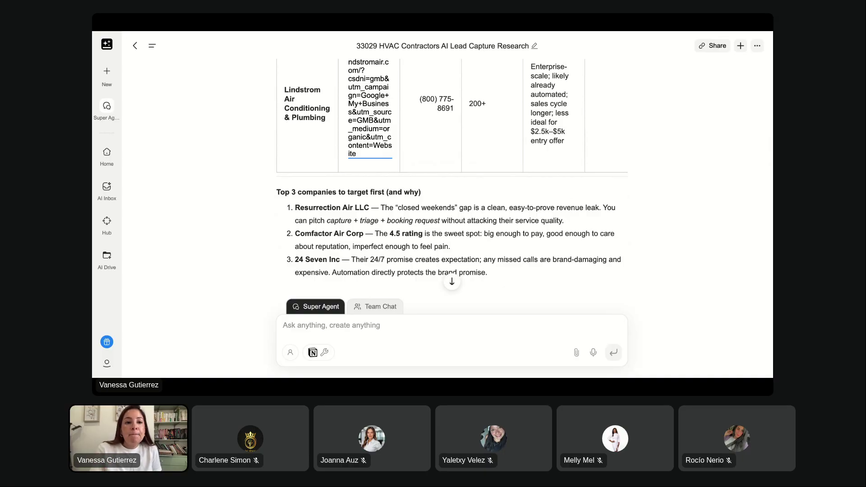
scroll(451, 171, up, 8)
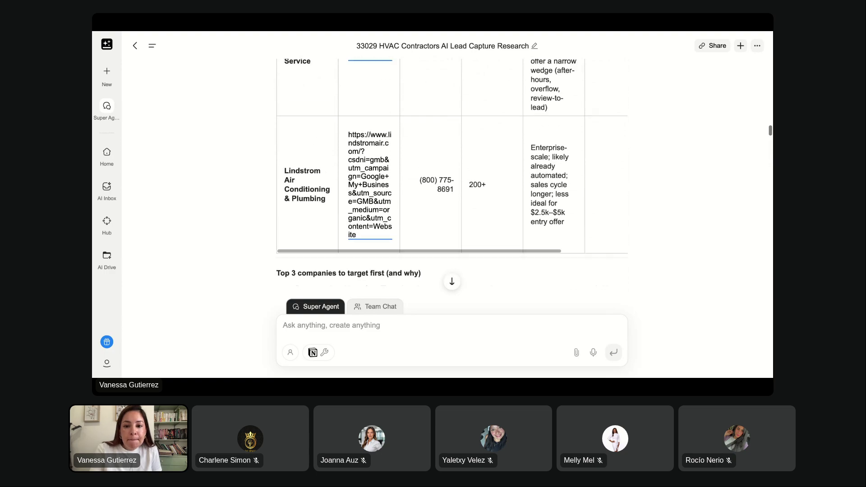
scroll(451, 171, up, 10)
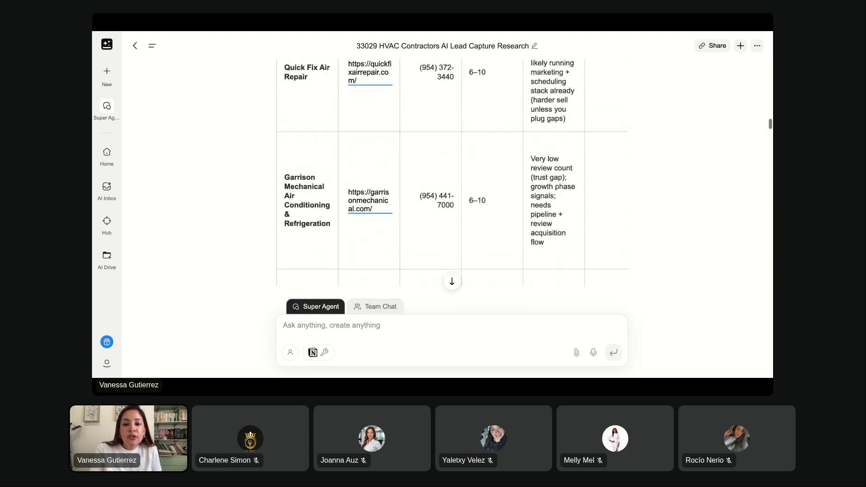
Step: Return to the start of the researched contractor table and examine the first companies' pain points, priority scores and custom opening lines
scroll(451, 171, up, 10)
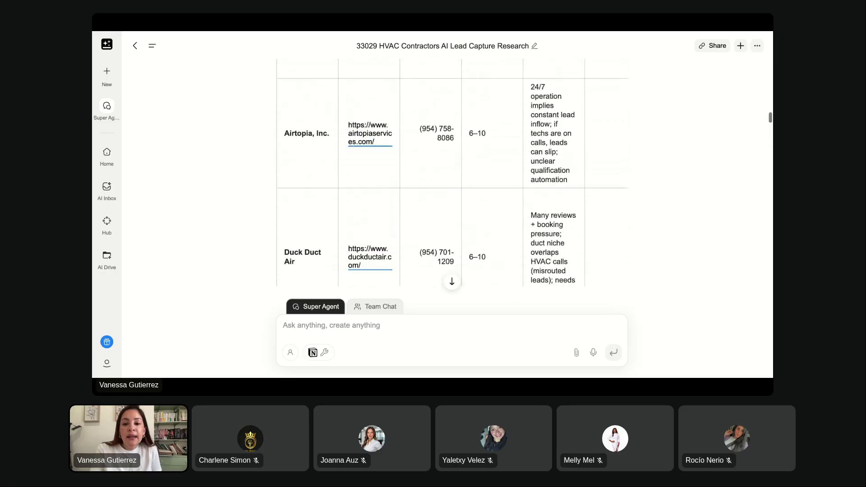
scroll(451, 172, up, 10)
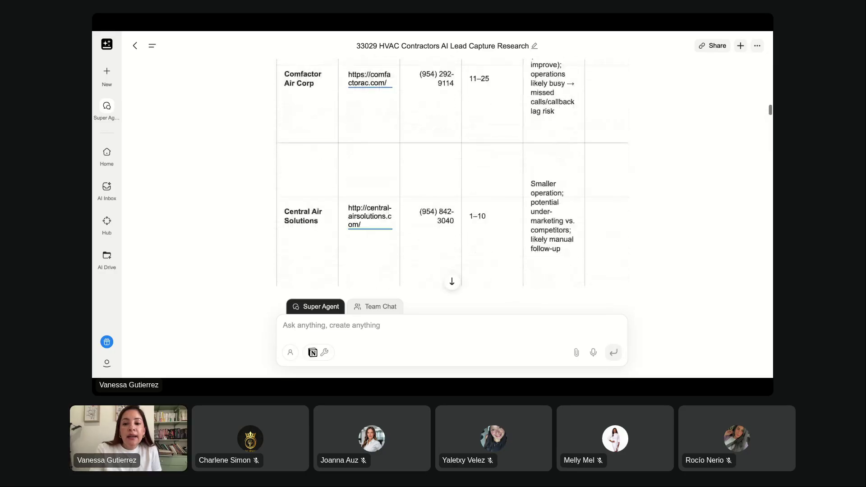
scroll(451, 172, up, 10)
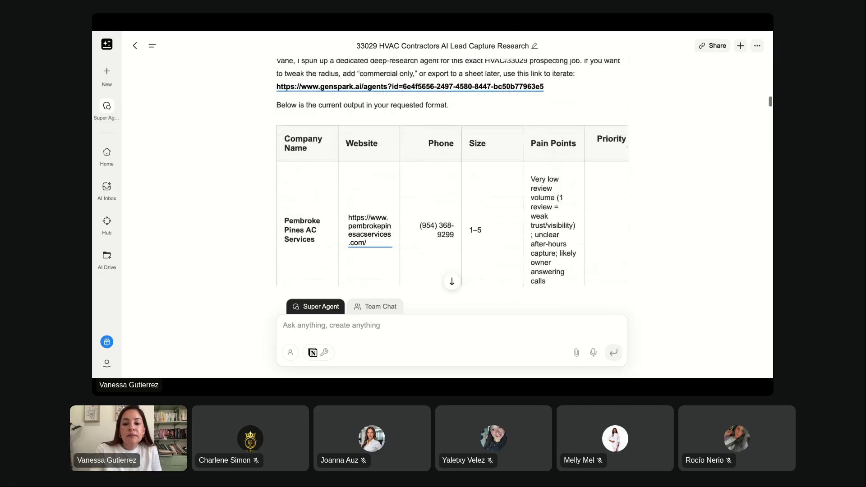
scroll(451, 171, down, 3)
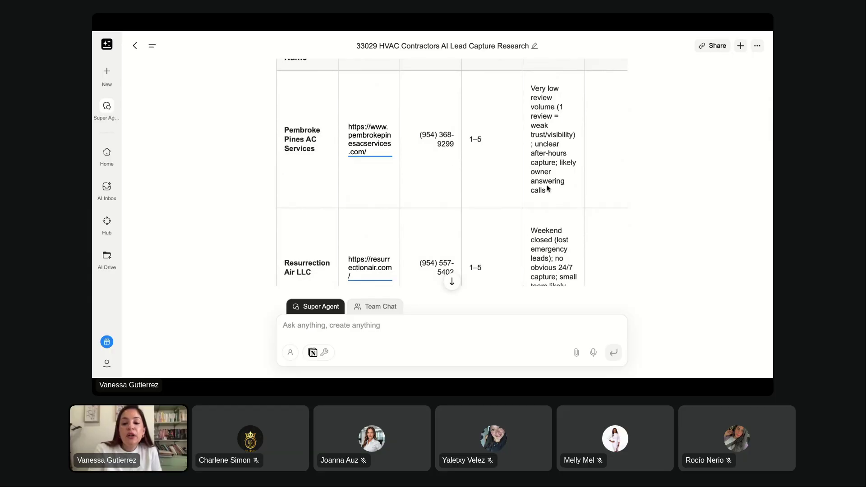
scroll(548, 188, right, 3)
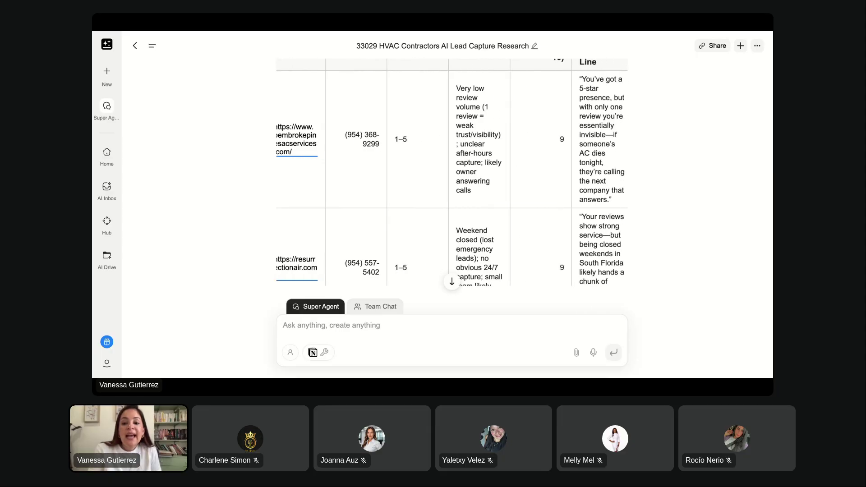
scroll(451, 171, up, 2)
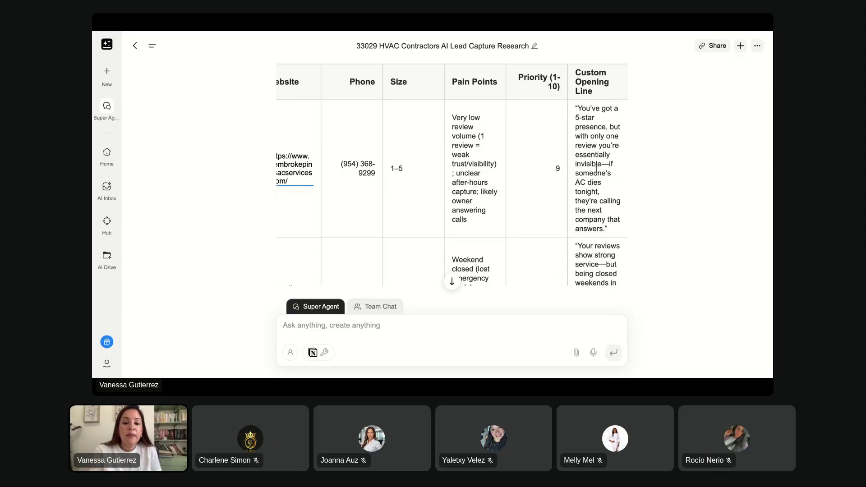
scroll(522, 226, down, 1)
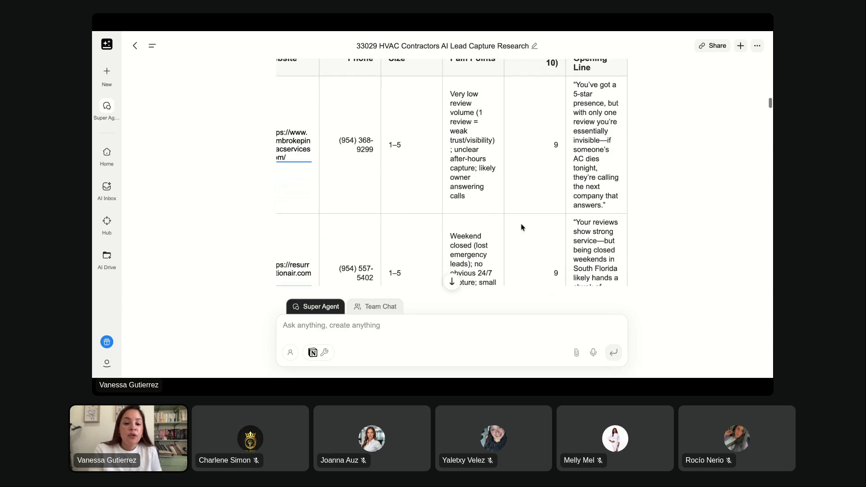
scroll(522, 226, down, 5)
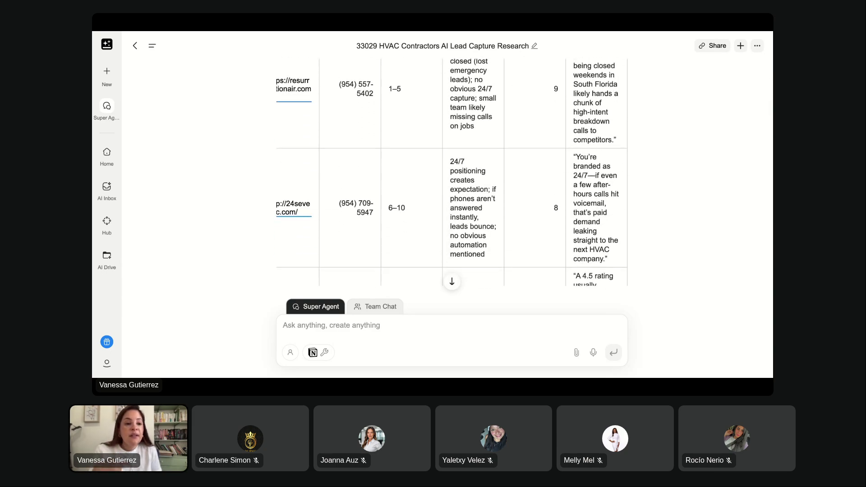